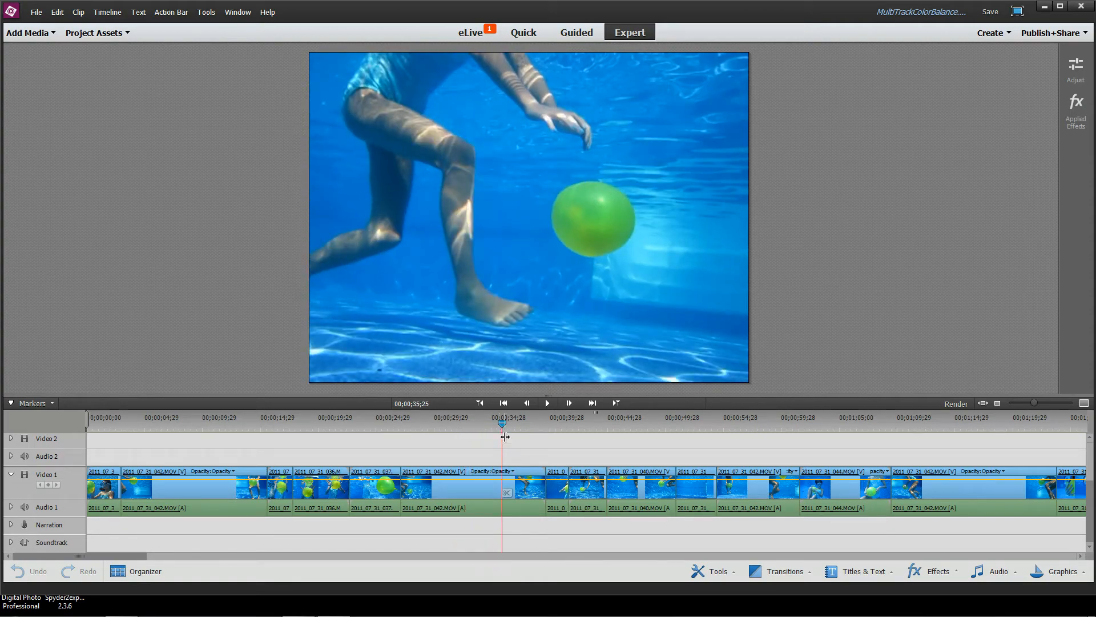
click(434, 492)
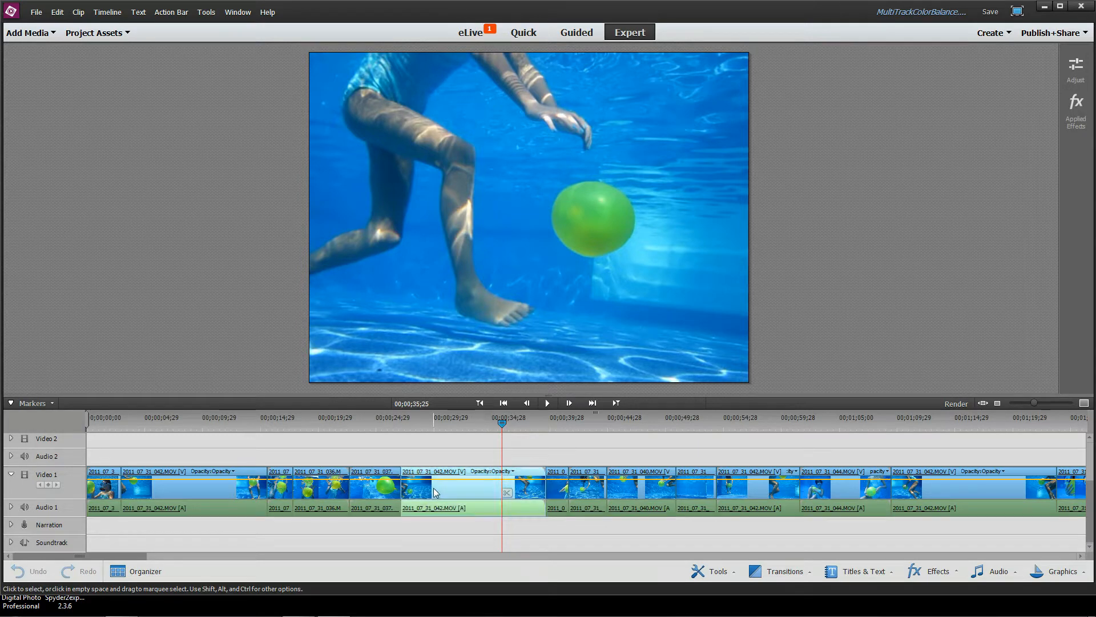
click(384, 494)
click(330, 509)
click(282, 510)
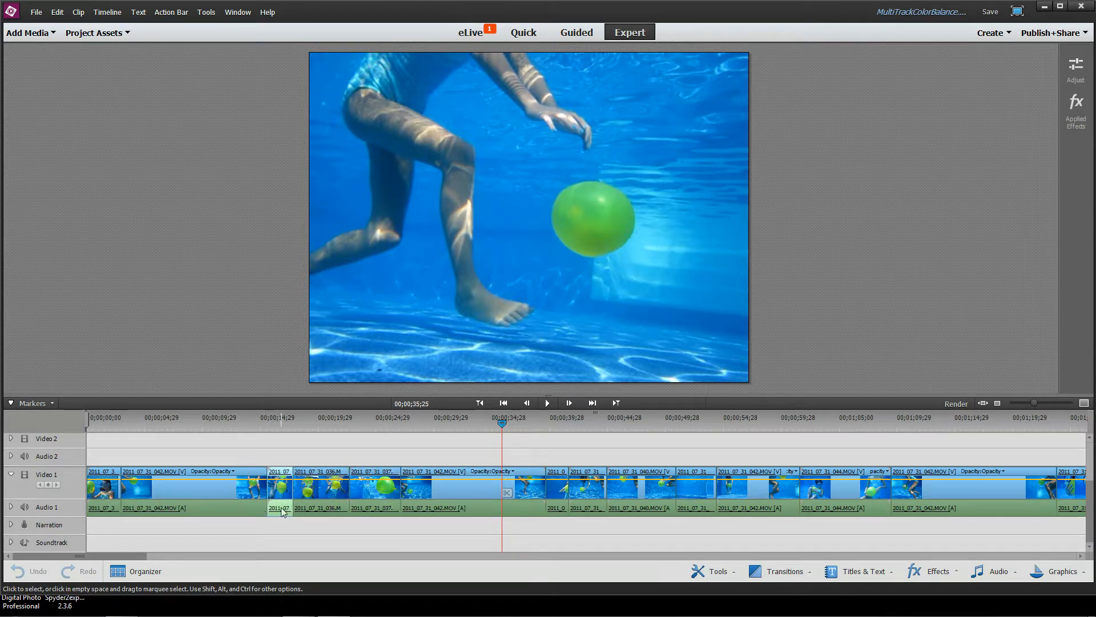
click(240, 510)
- Create an adjustment layer in the project assets and place it on Video 2 at the start of the timeline
drag(501, 422, 59, 431)
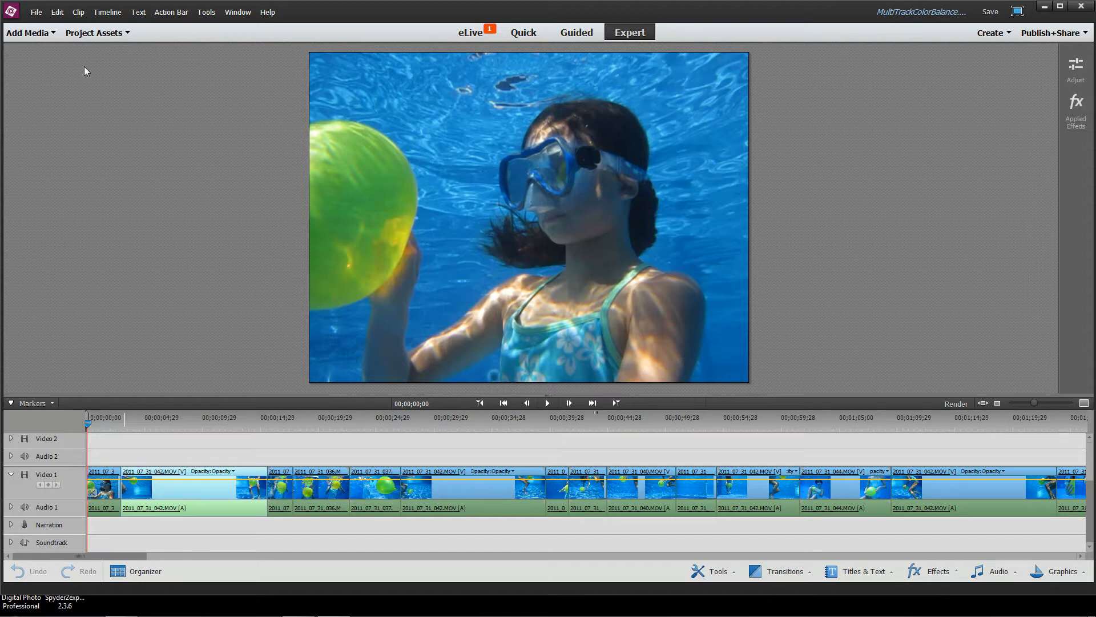
click(118, 35)
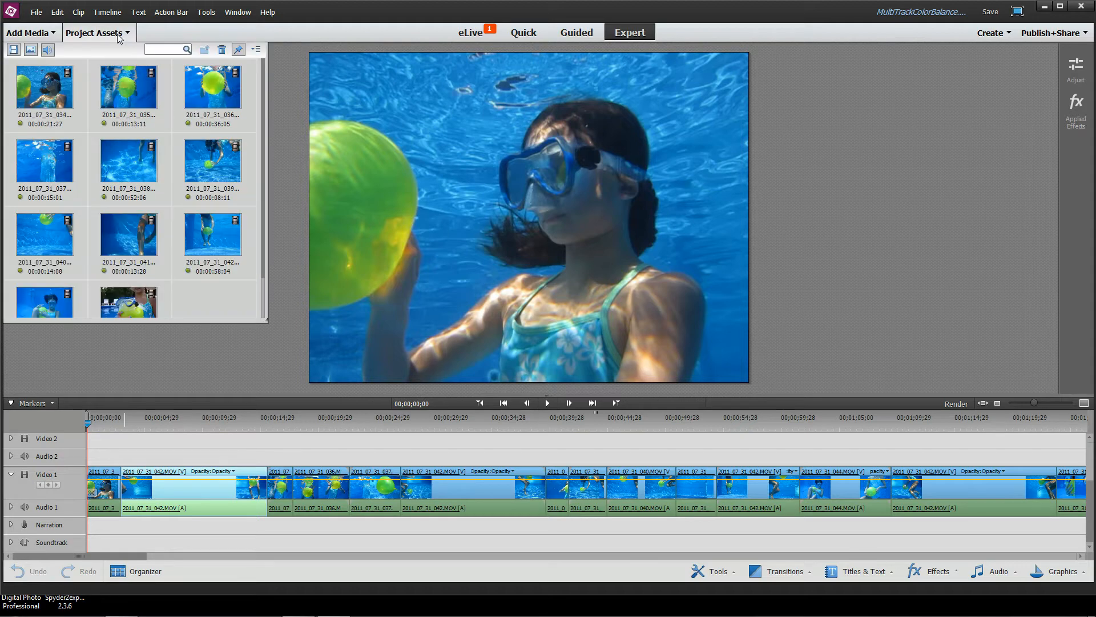
click(256, 52)
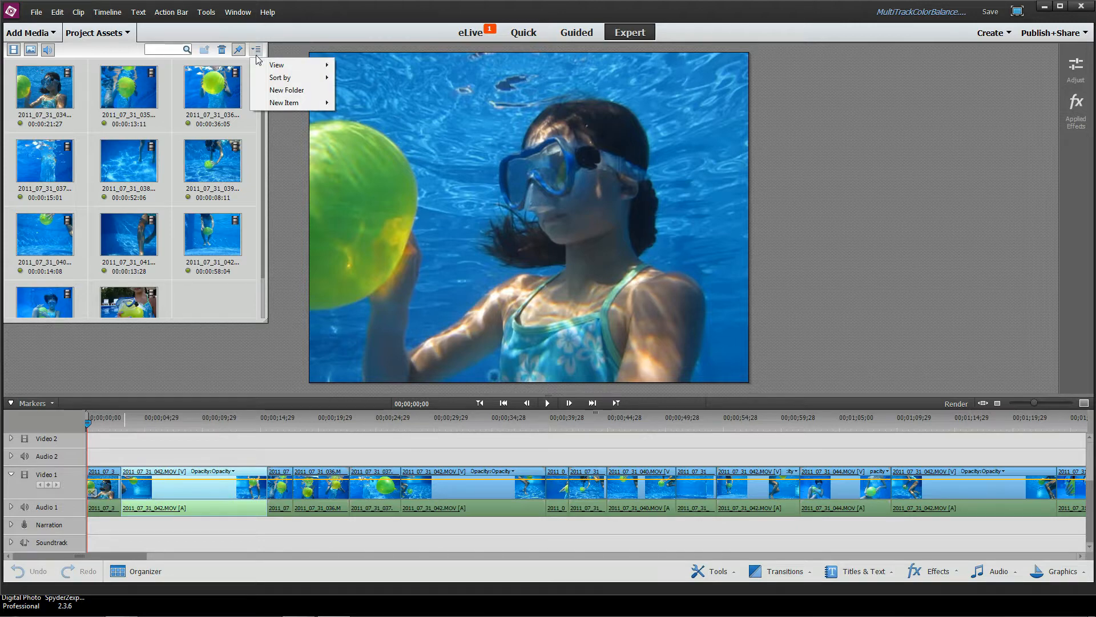
mouse_move(283, 101)
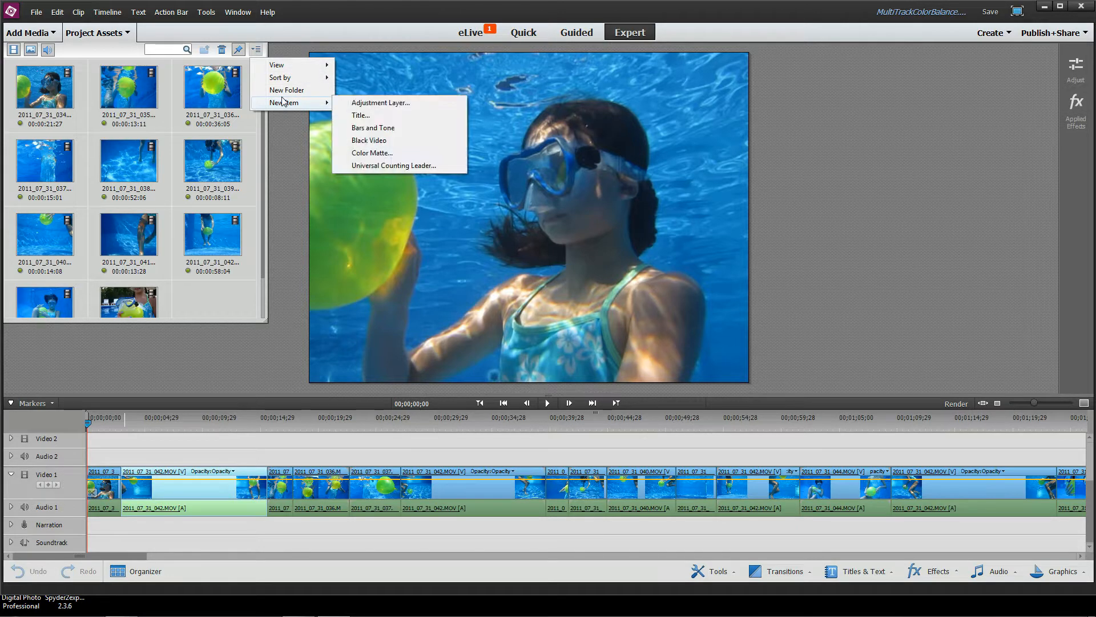
click(395, 104)
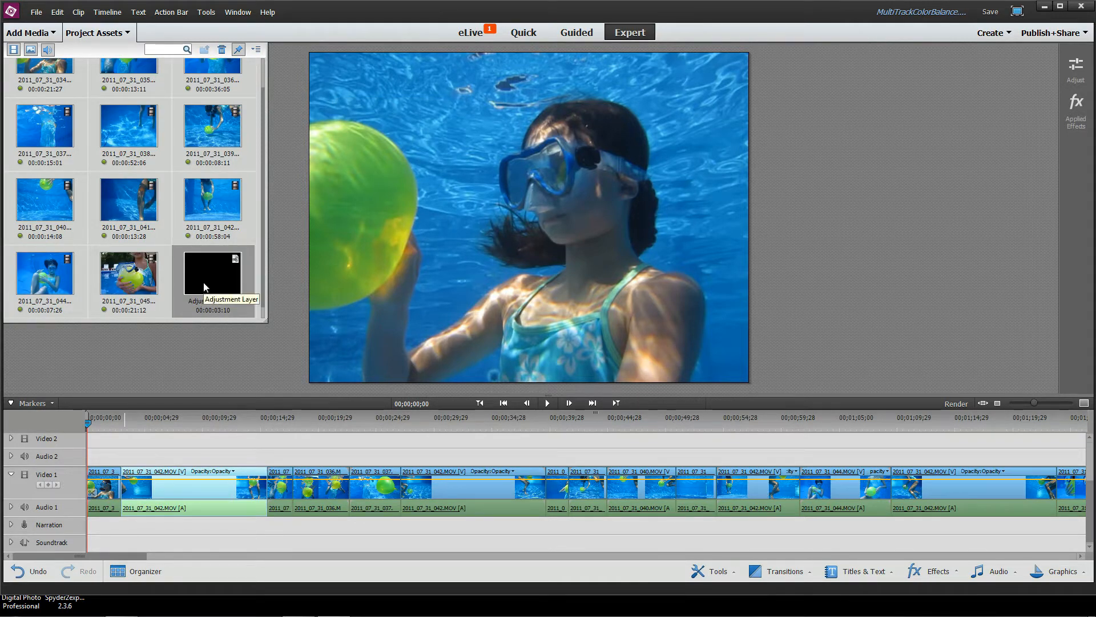
drag(205, 276, 89, 448)
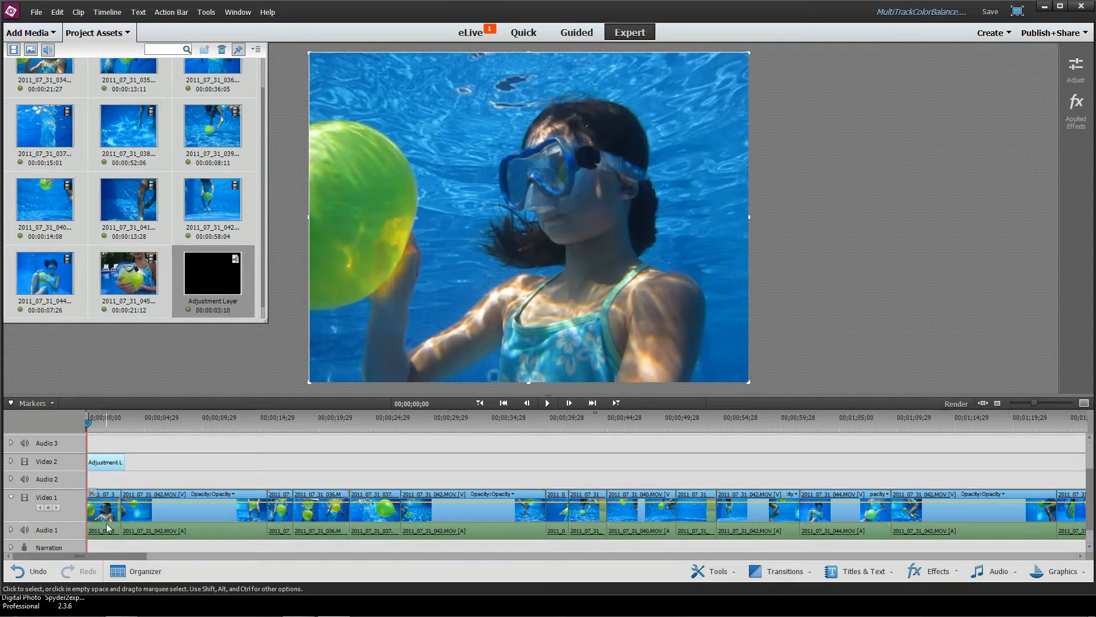
- Extend the adjustment layer on Video 2 to the end of the last clip on Video 1
click(128, 34)
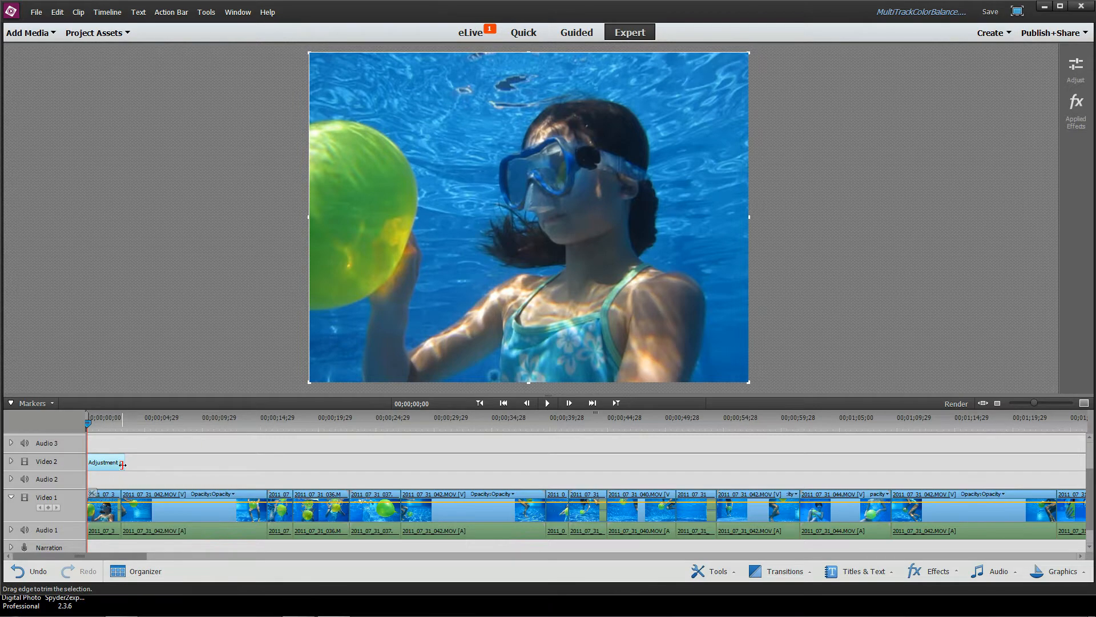
drag(124, 469, 1002, 468)
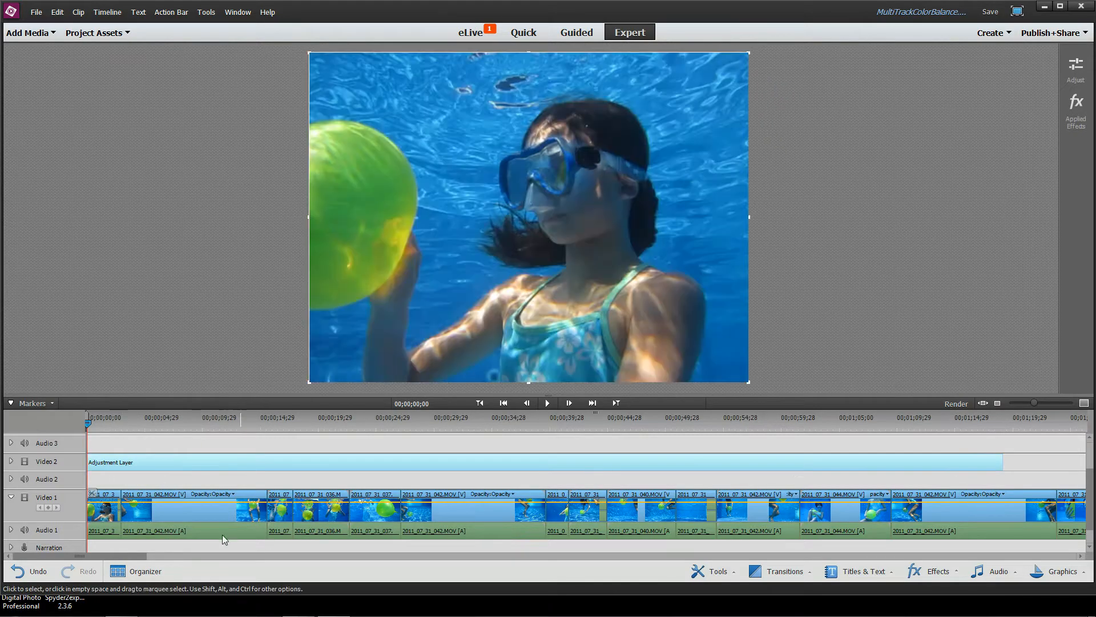
drag(91, 558, 173, 558)
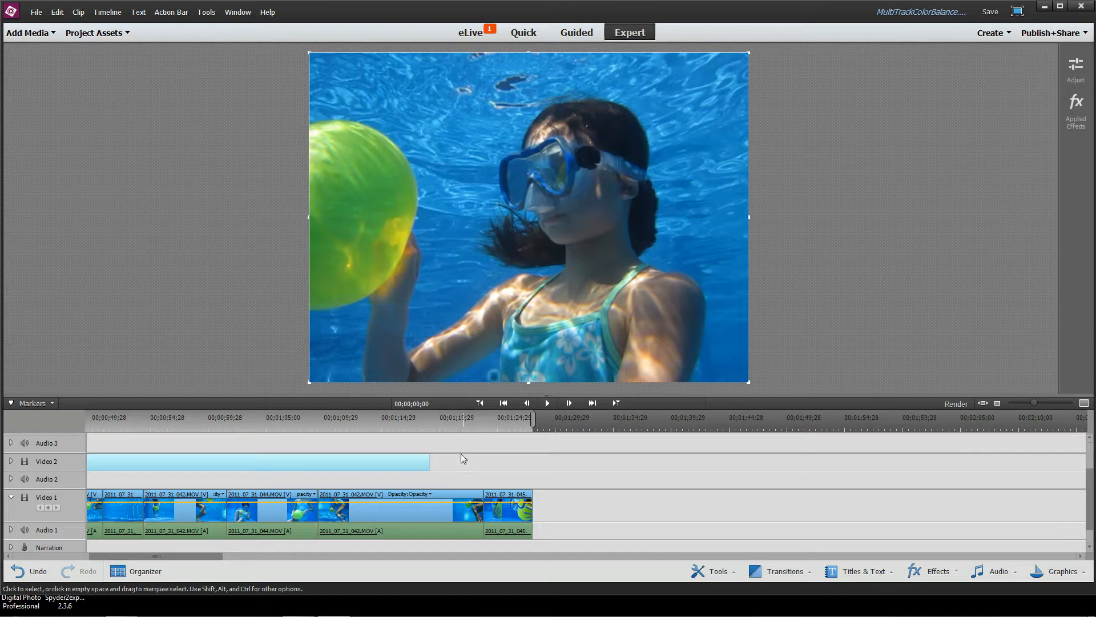
drag(428, 463, 526, 467)
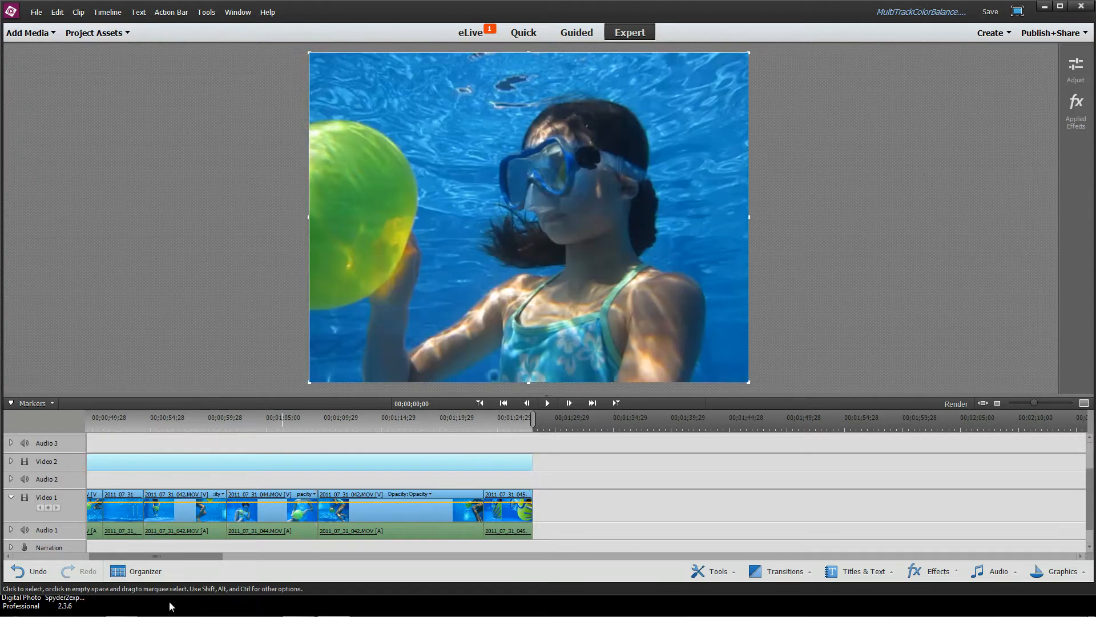
drag(166, 556, 2, 563)
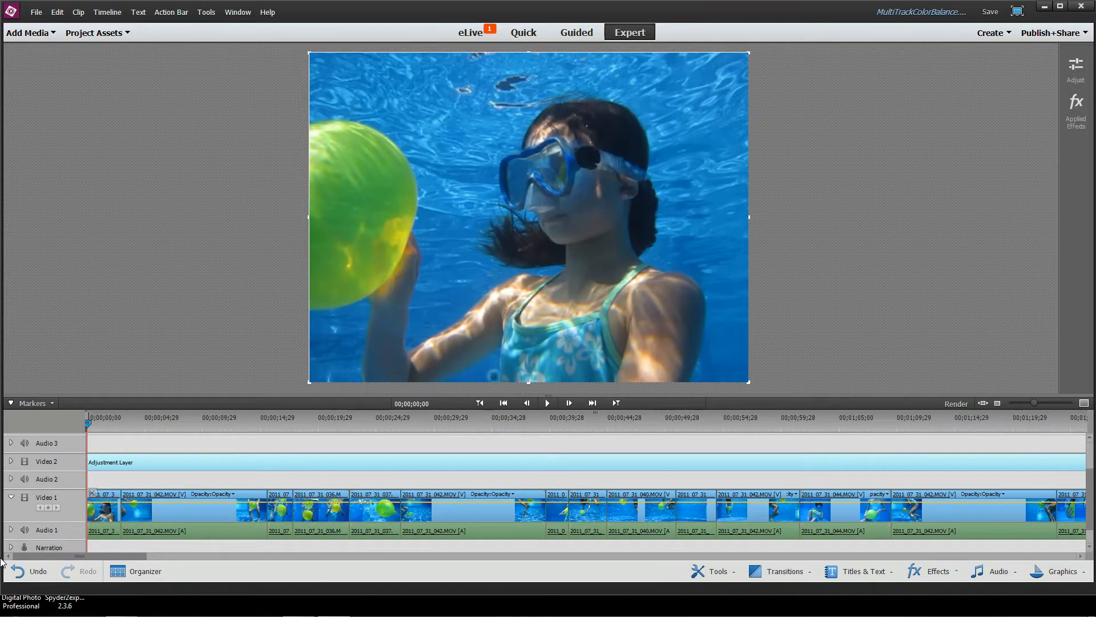
- Expand the Video 2 track and apply the Channel Mixer effect to the adjustment layer
click(11, 461)
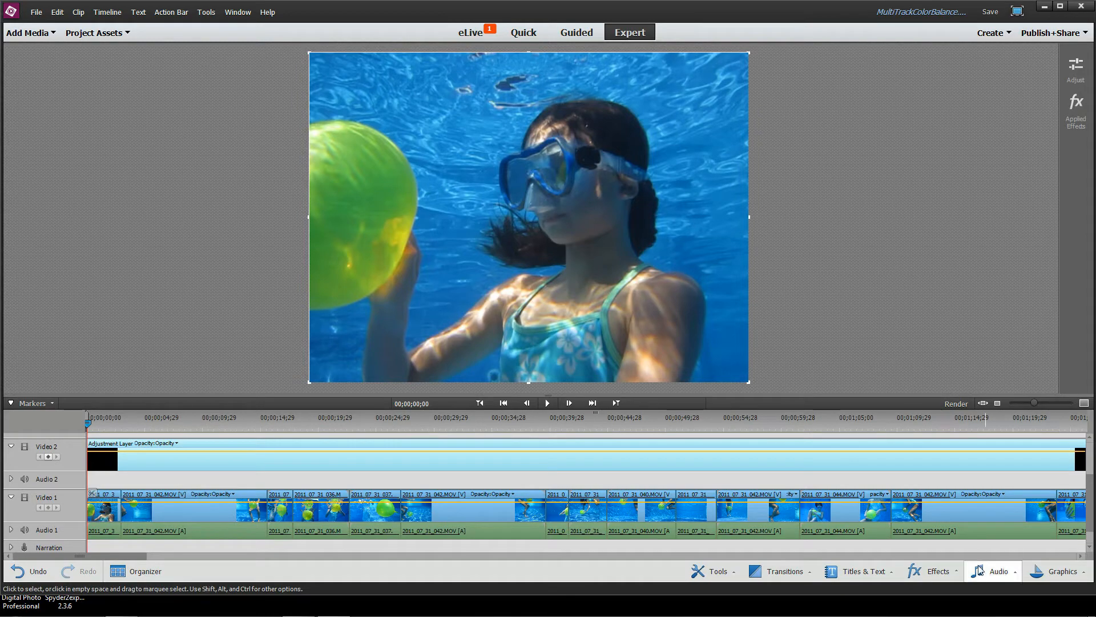
click(931, 571)
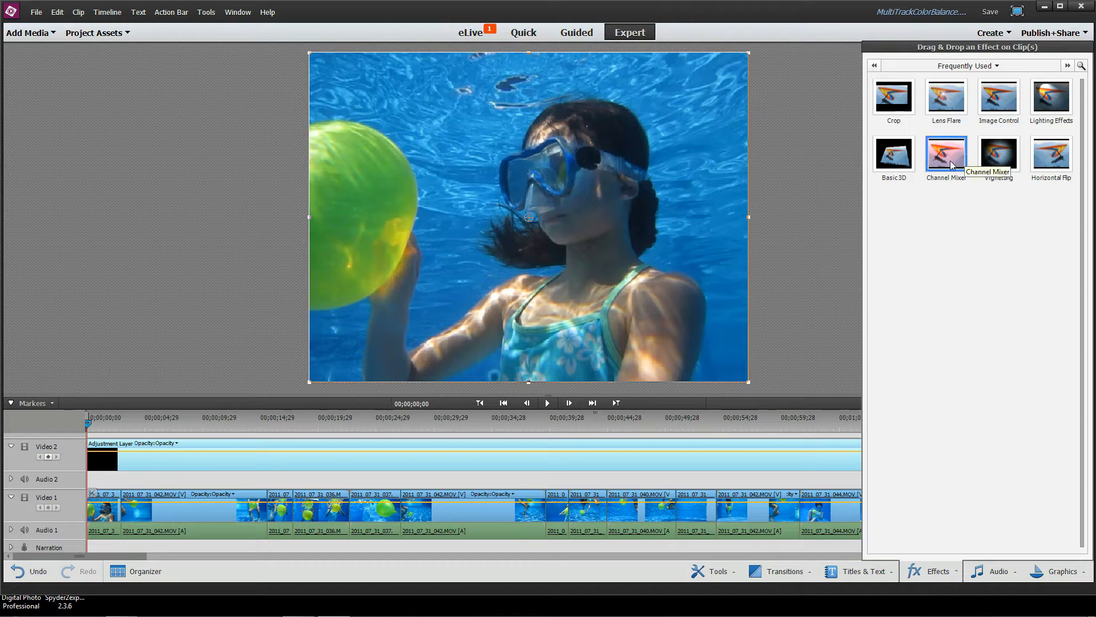
drag(942, 169, 269, 459)
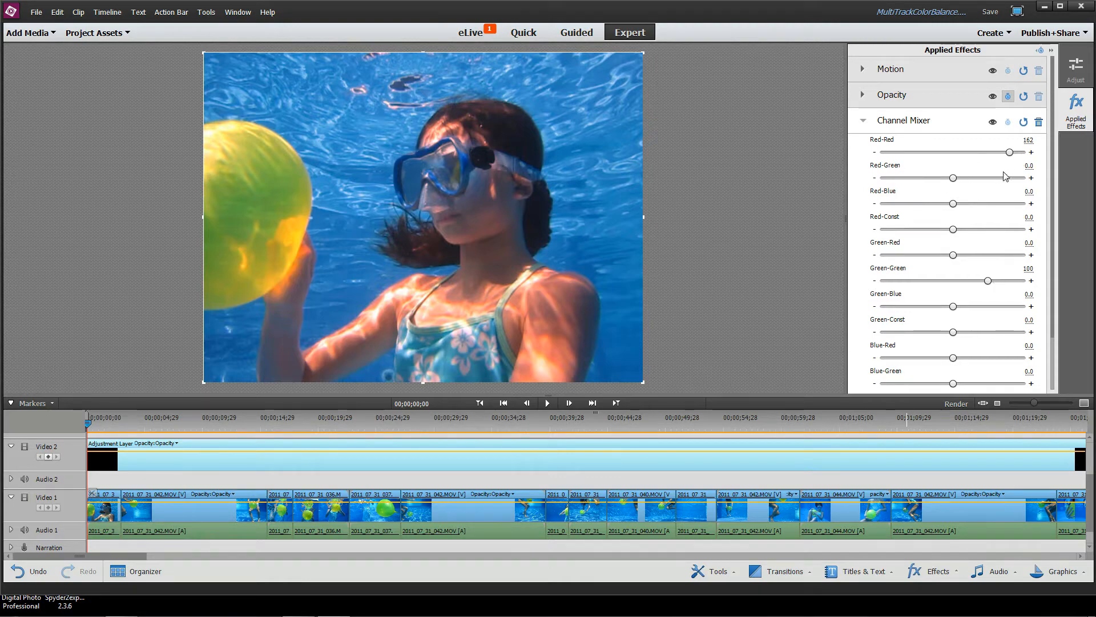
- Set the Channel Mixer's Red-Red value to 120, comparing the picture with the effect off and on
drag(1008, 152, 994, 153)
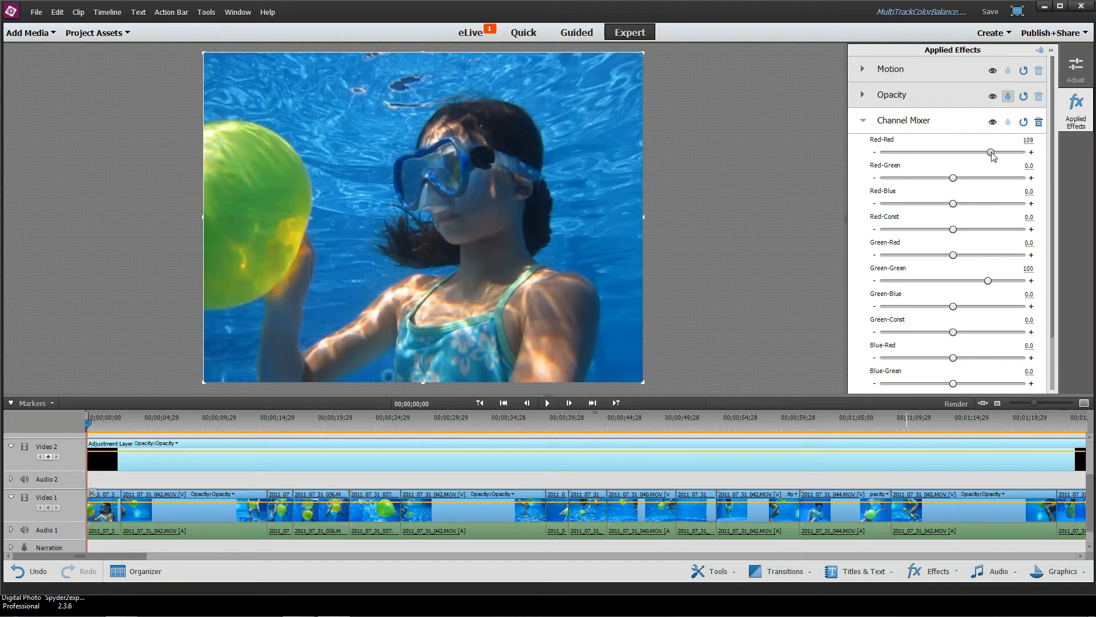
drag(992, 152, 990, 152)
click(993, 125)
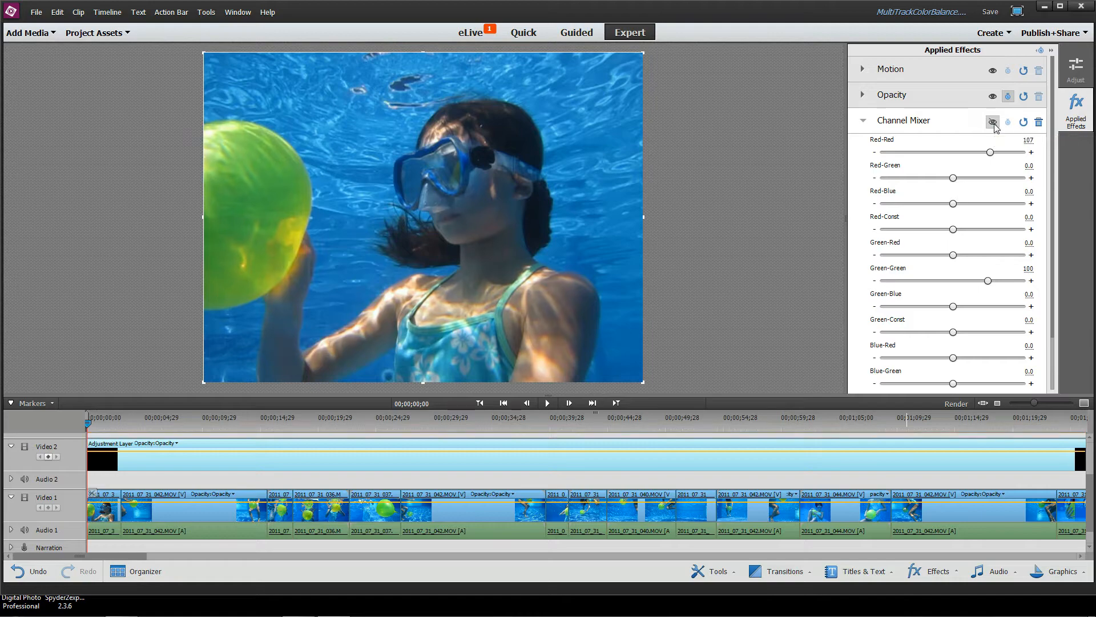
click(993, 124)
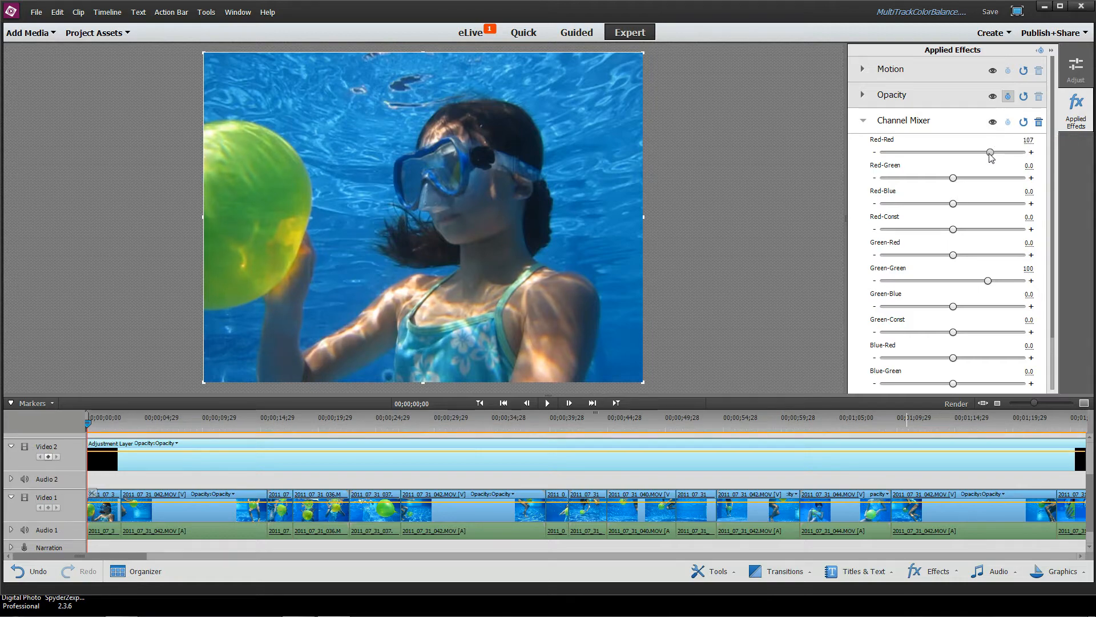
drag(990, 153, 995, 152)
click(993, 124)
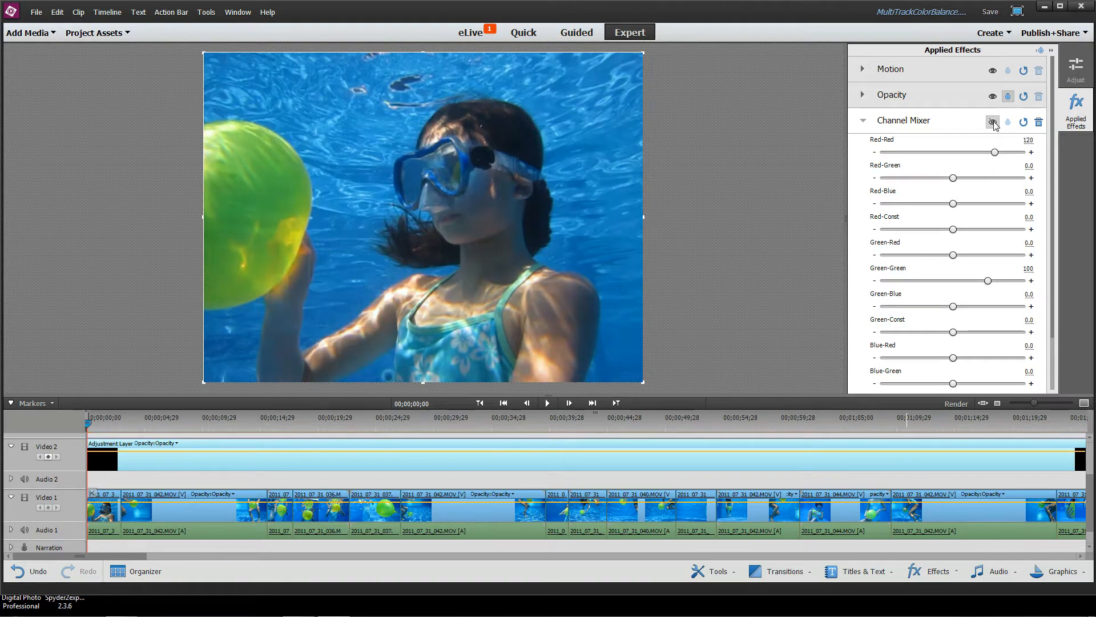
click(993, 125)
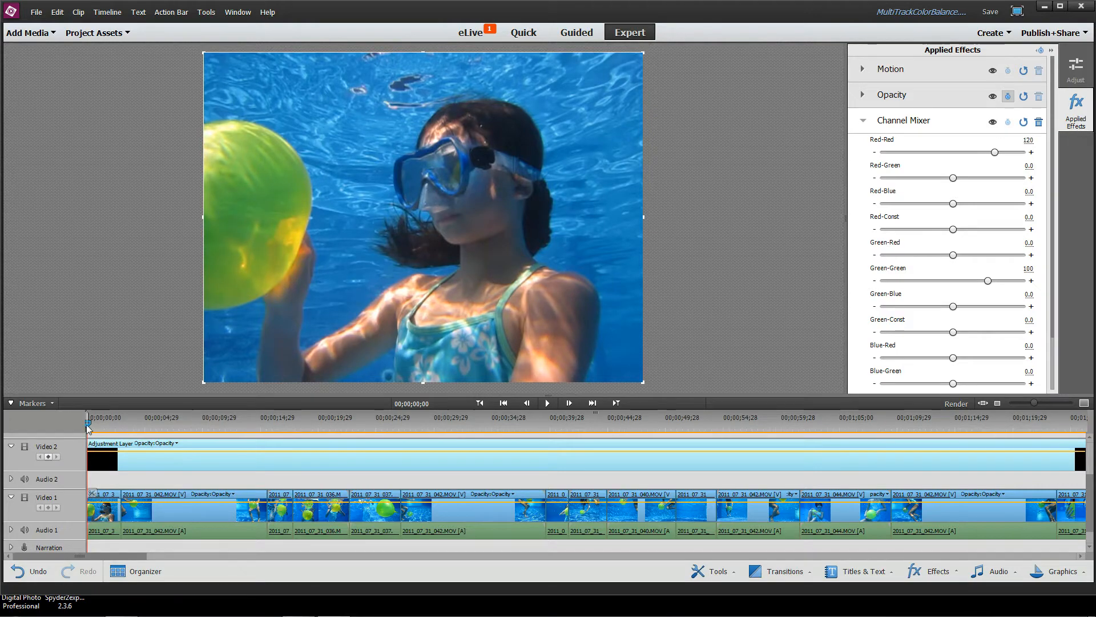
- Preview the colour correction on other clips by scrubbing the timeline to about 00;00;35;07 and 00;01;04;03
drag(89, 427, 495, 429)
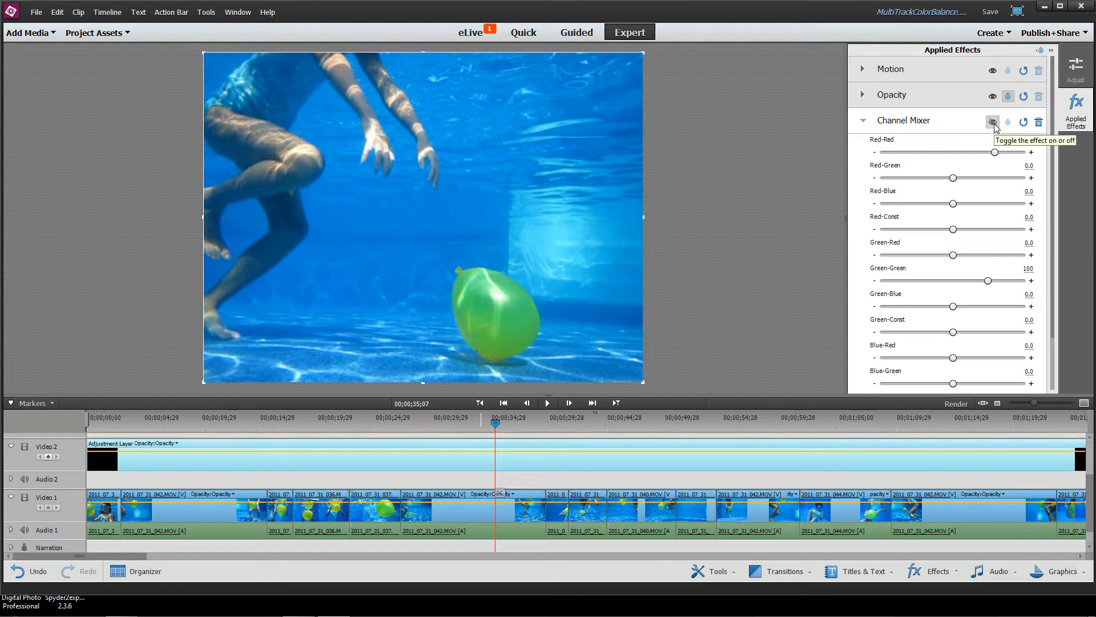
drag(499, 418, 828, 428)
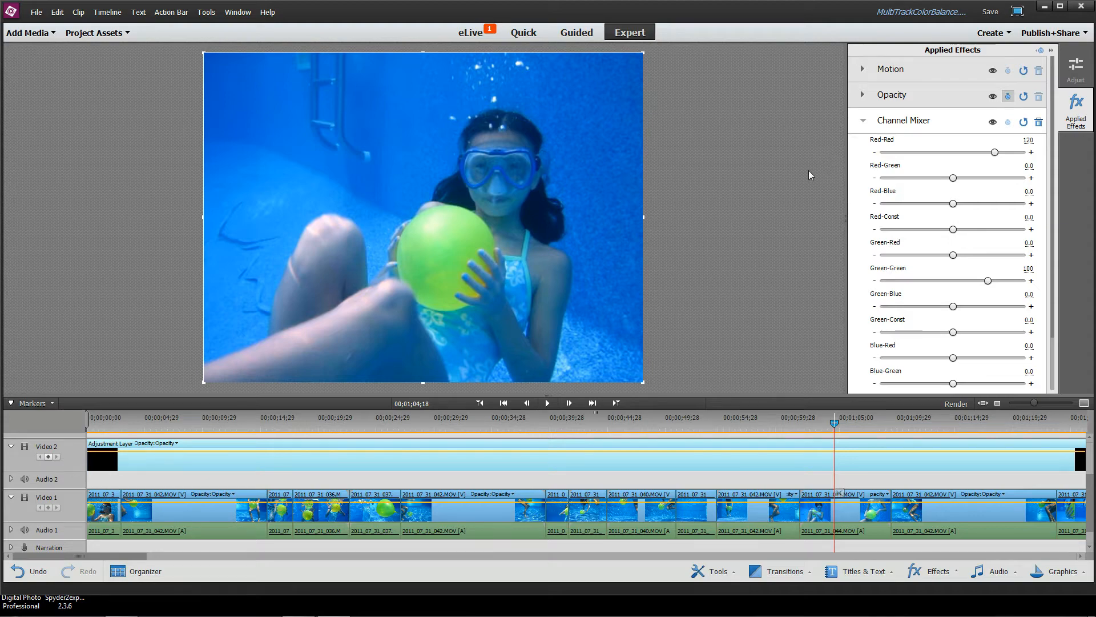
drag(834, 423, 828, 423)
- Show the keyframe controls for the adjustment layer and start animating Red-Red at the beginning of clip 2011_07_31_044.MOV (00;01;01;19)
click(848, 510)
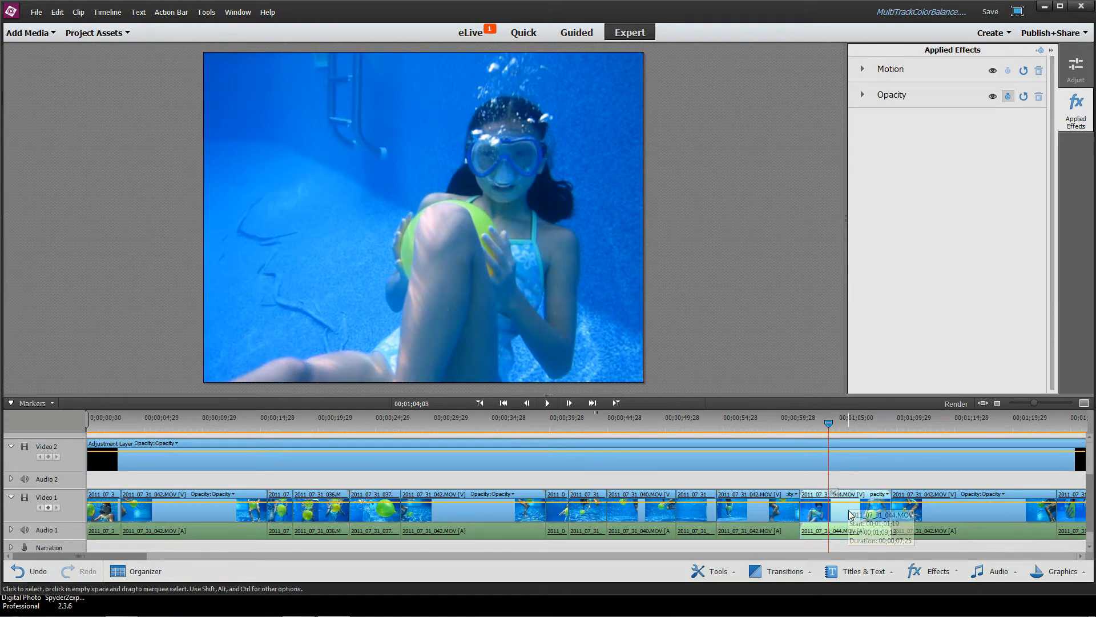
key(Page_Up)
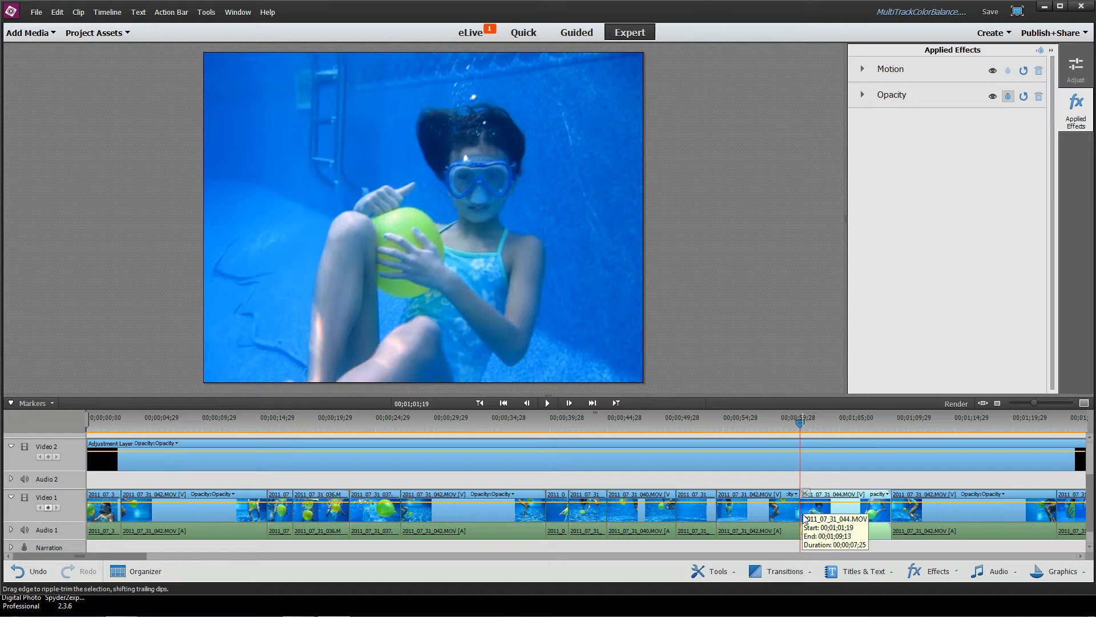
key(Page_Up)
key(Page_Up)
key(Page_Down)
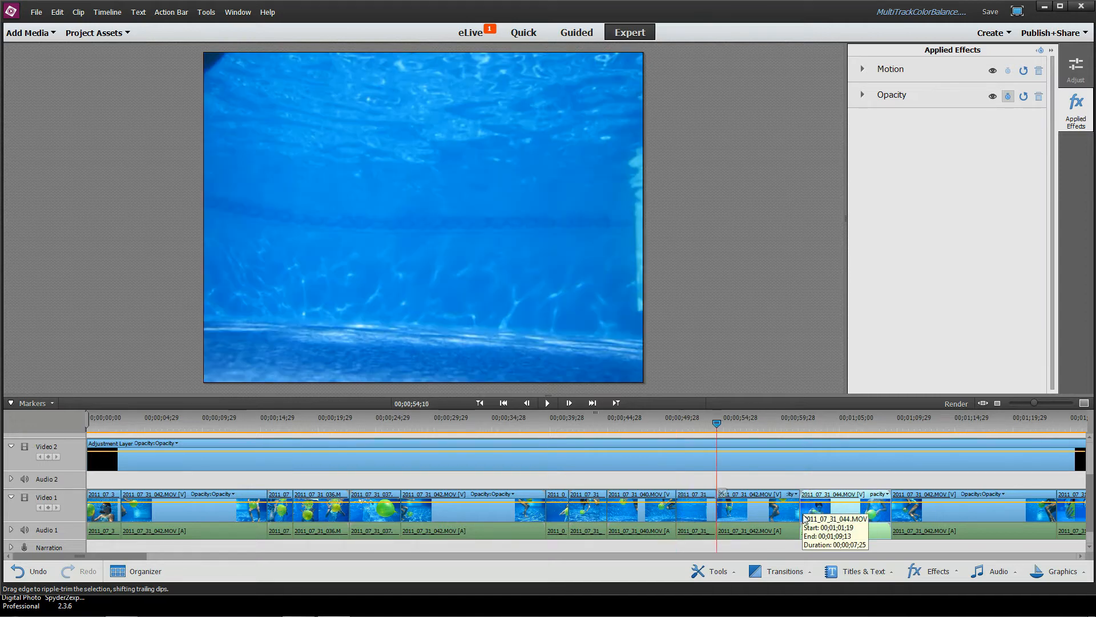
key(Page_Down)
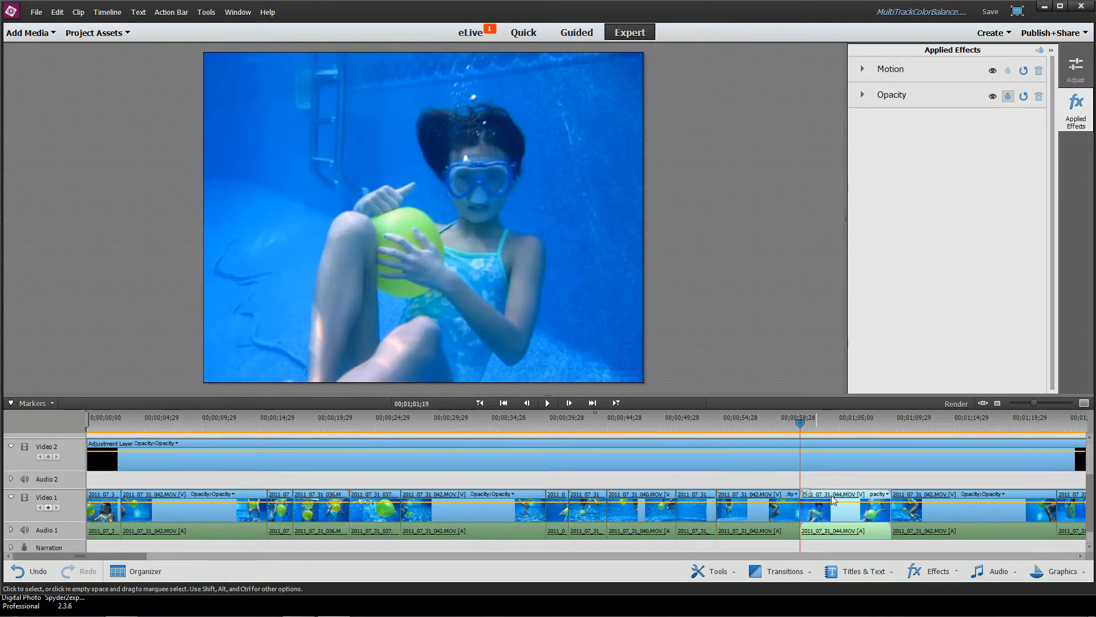
click(838, 464)
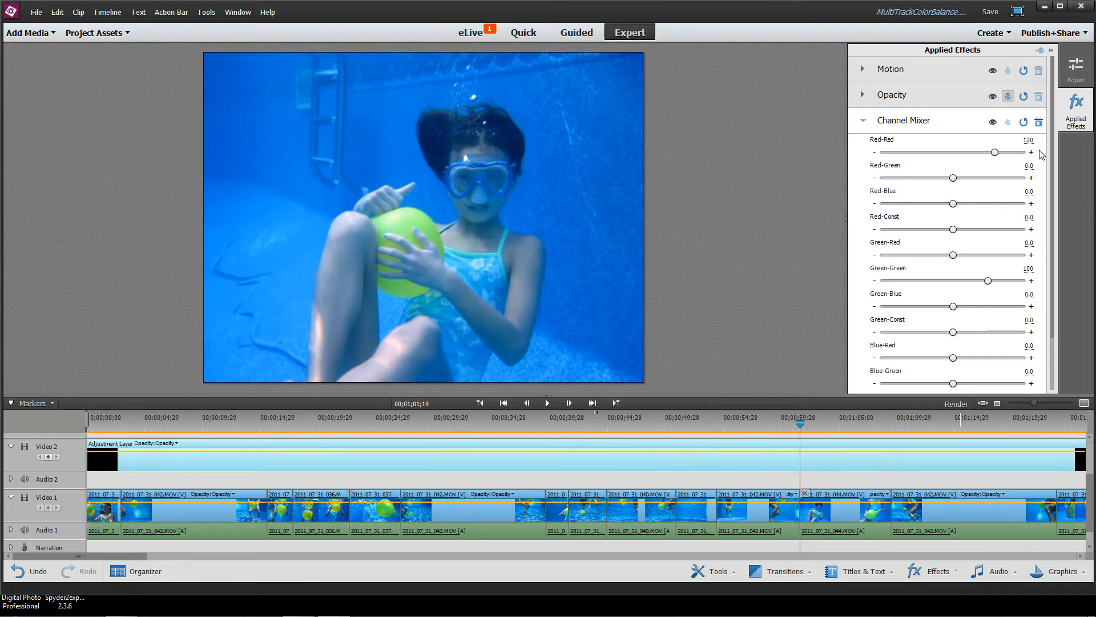
click(1040, 52)
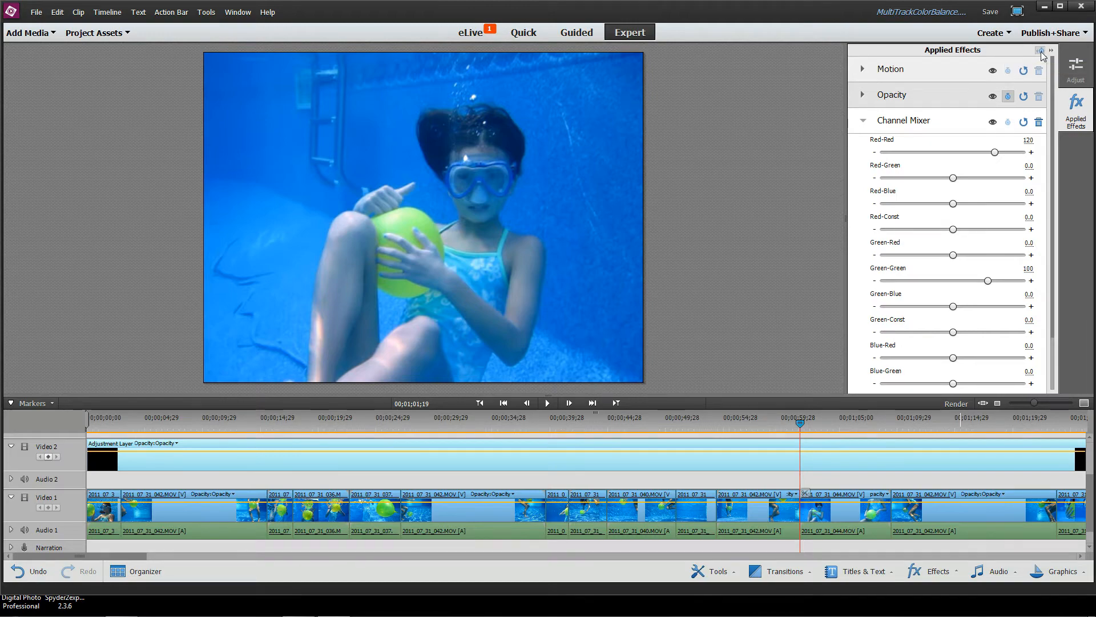
mouse_move(985, 161)
mouse_down()
mouse_move(999, 162)
mouse_move(987, 165)
mouse_up()
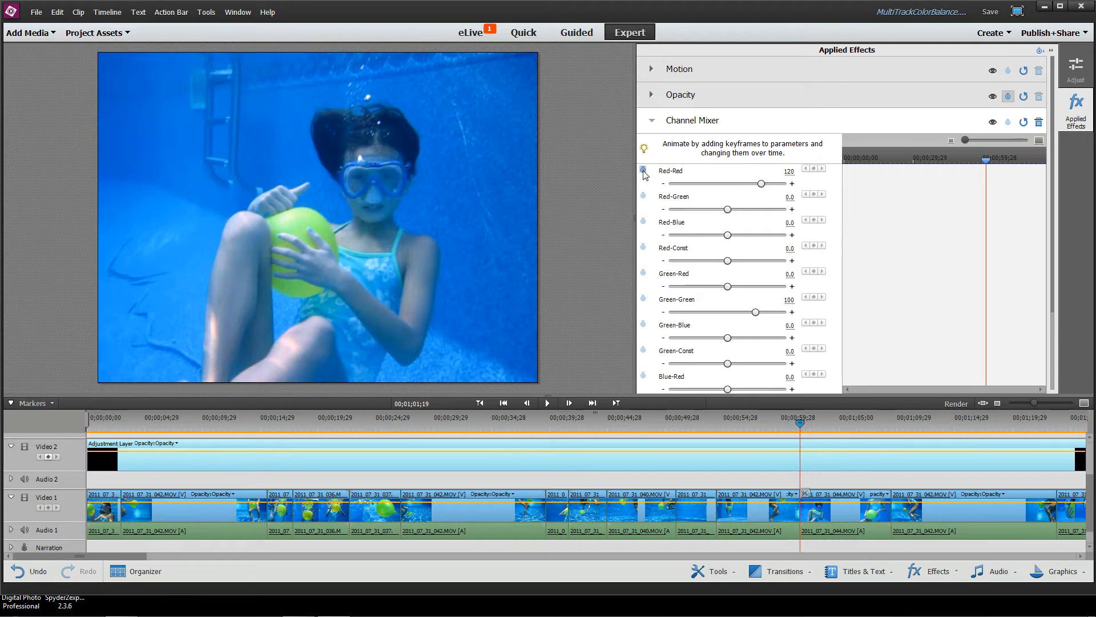
click(644, 171)
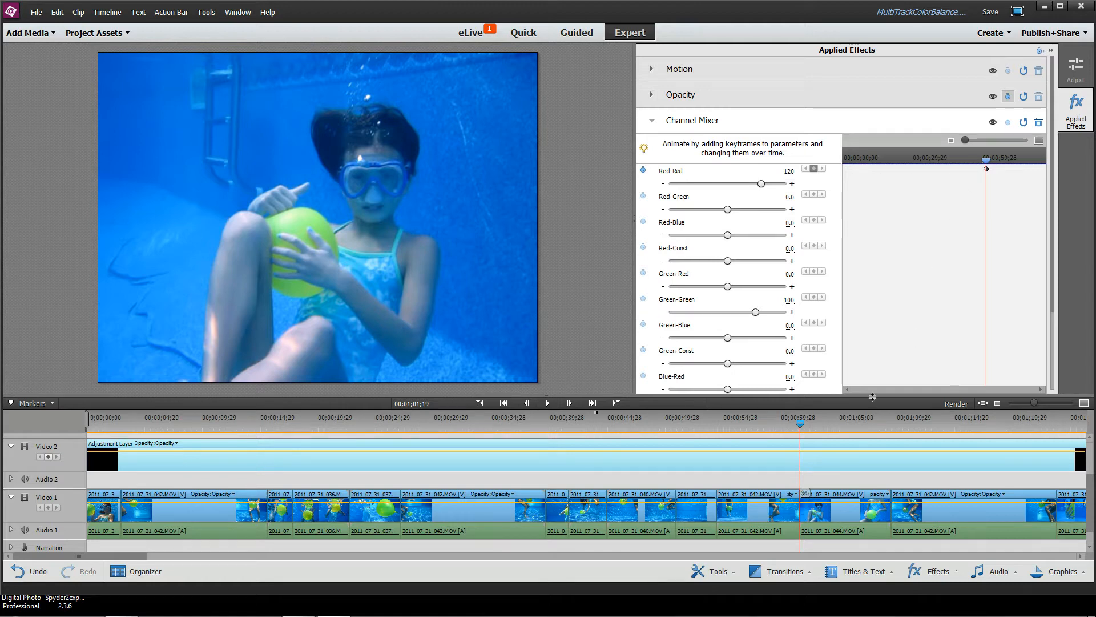
- Add a second Red-Red keyframe at the end of clip 2011_07_31_044.MOV (00;01;09;14)
key(Page_Down)
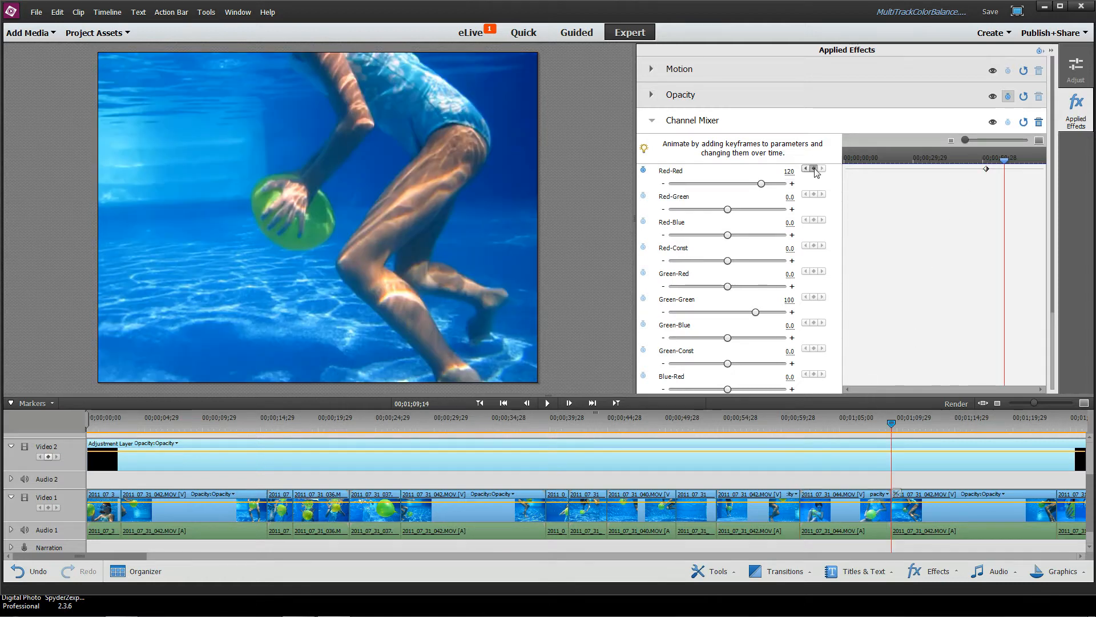
click(814, 169)
- Add a Red-Red keyframe with a value of 200 midway through clip 2011_07_31_044.MOV, at 00;01;05;22
drag(965, 140, 988, 140)
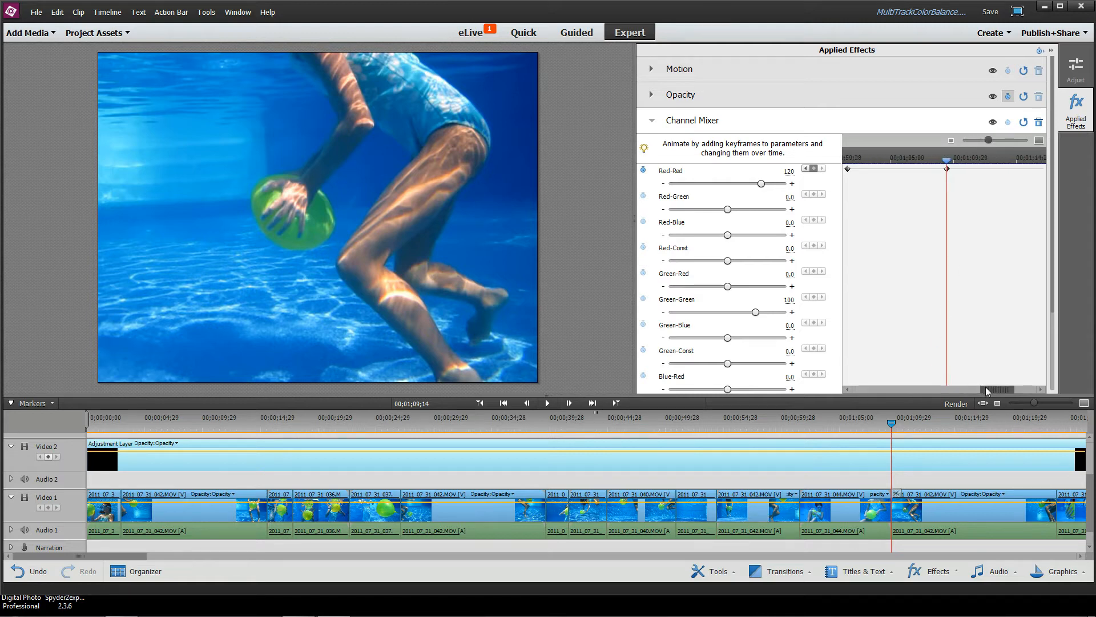
drag(985, 387, 981, 387)
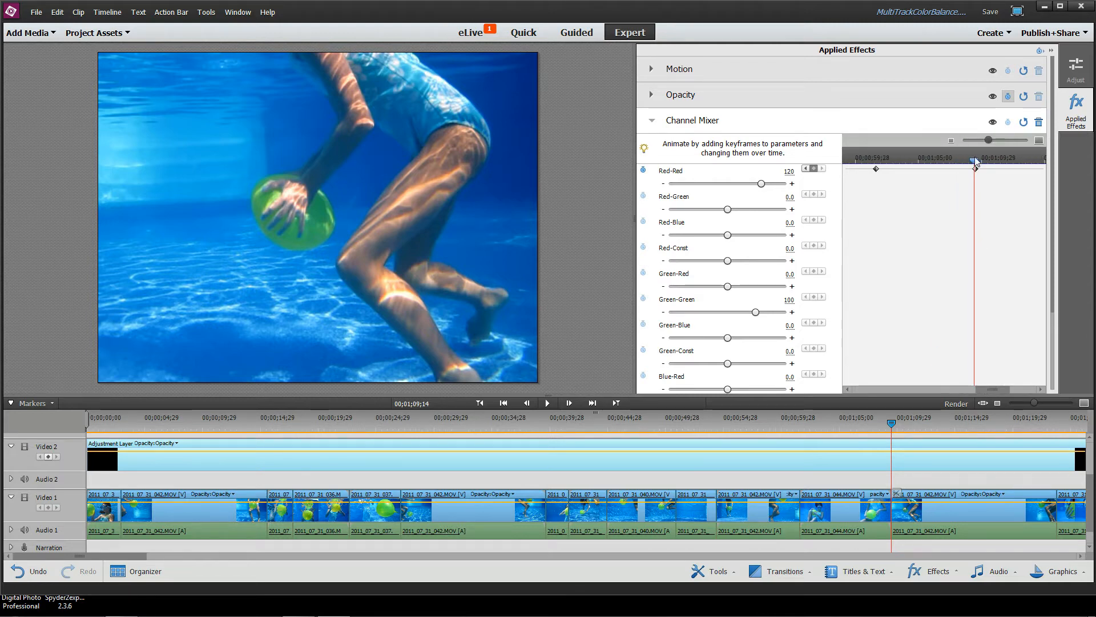
drag(975, 161, 930, 161)
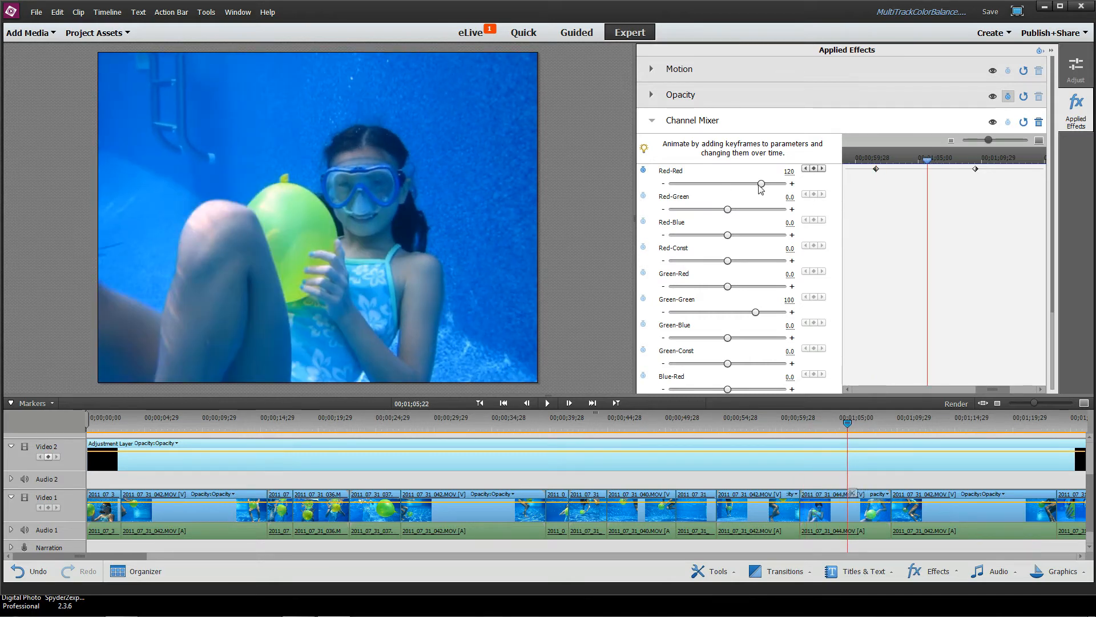
drag(761, 183, 783, 184)
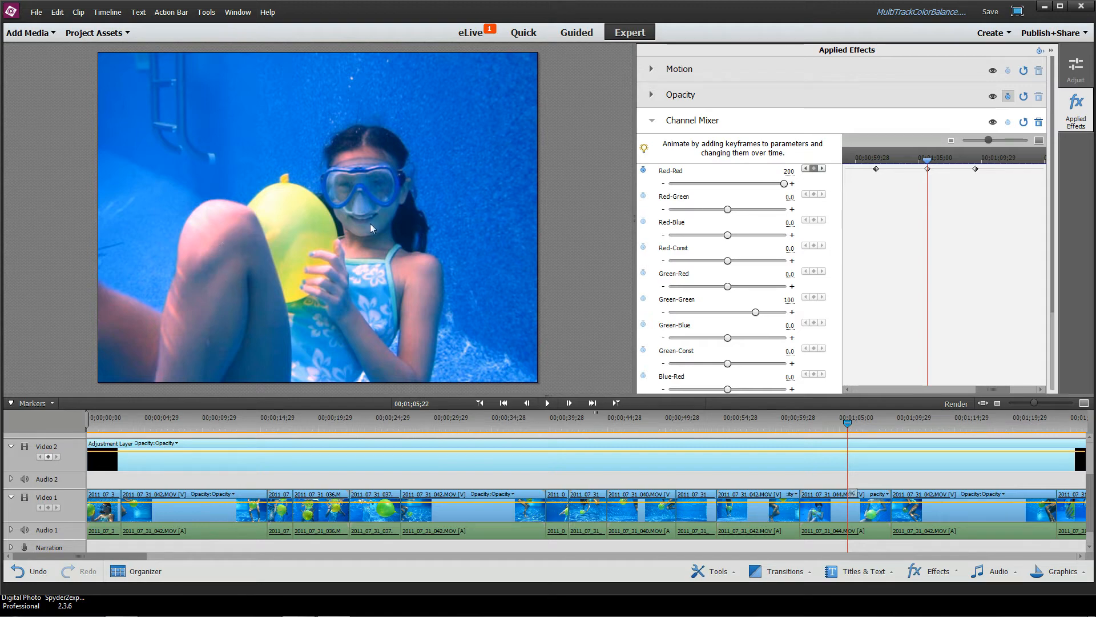
- Set Red-Red to 130 at 00;01;01;20, just after the first keyframe at the start of clip 2011_07_31_044.MOV
drag(926, 162, 878, 160)
click(1006, 141)
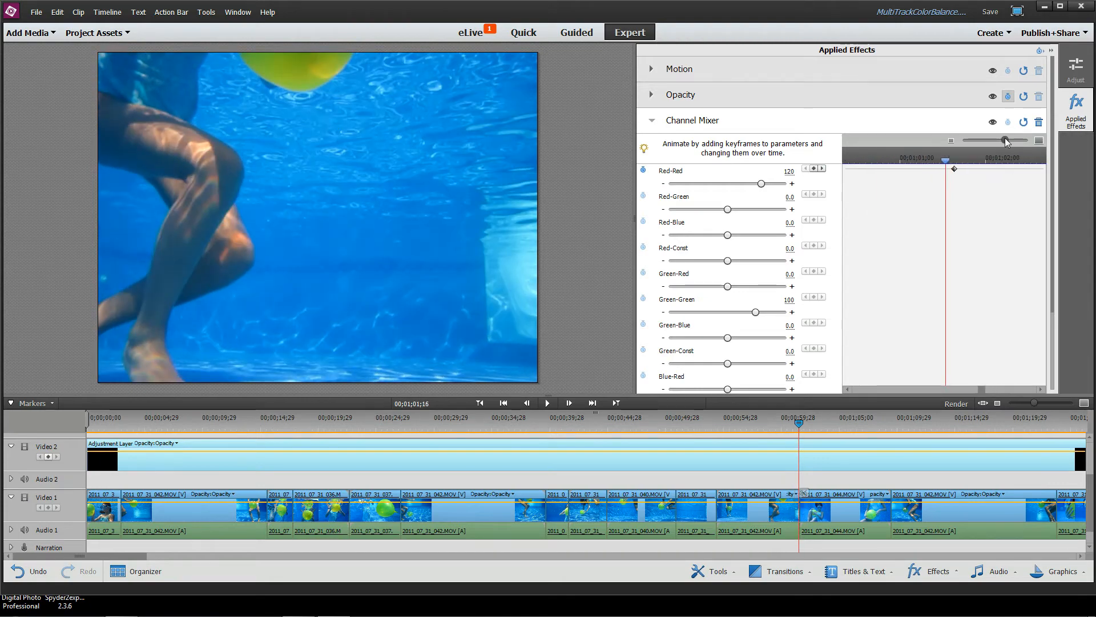
drag(947, 162, 958, 160)
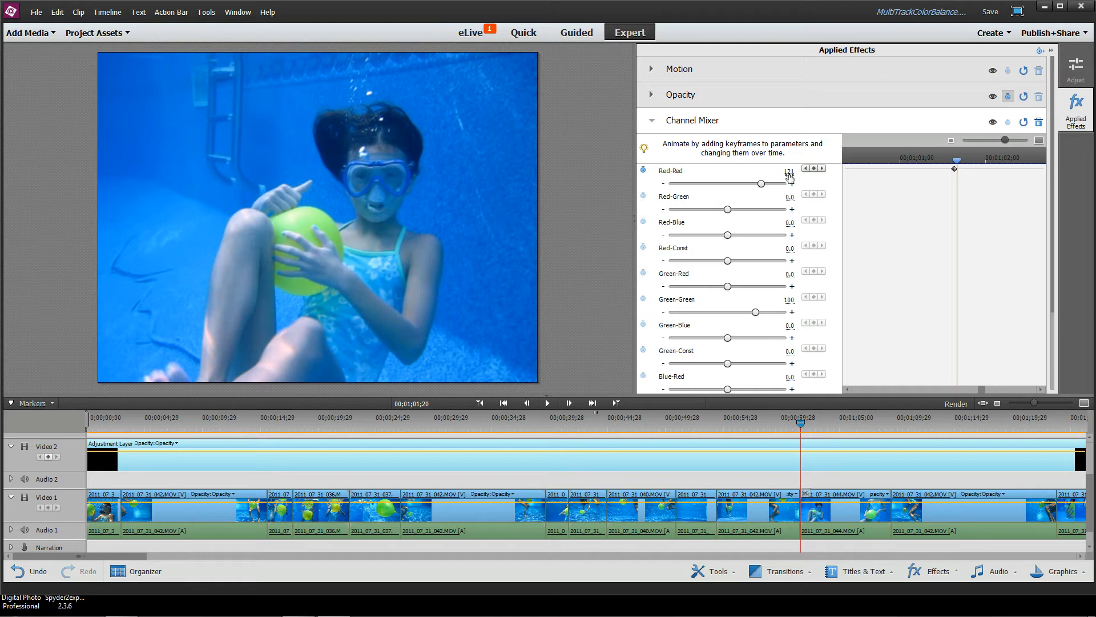
click(788, 172)
text(130)
key(Return)
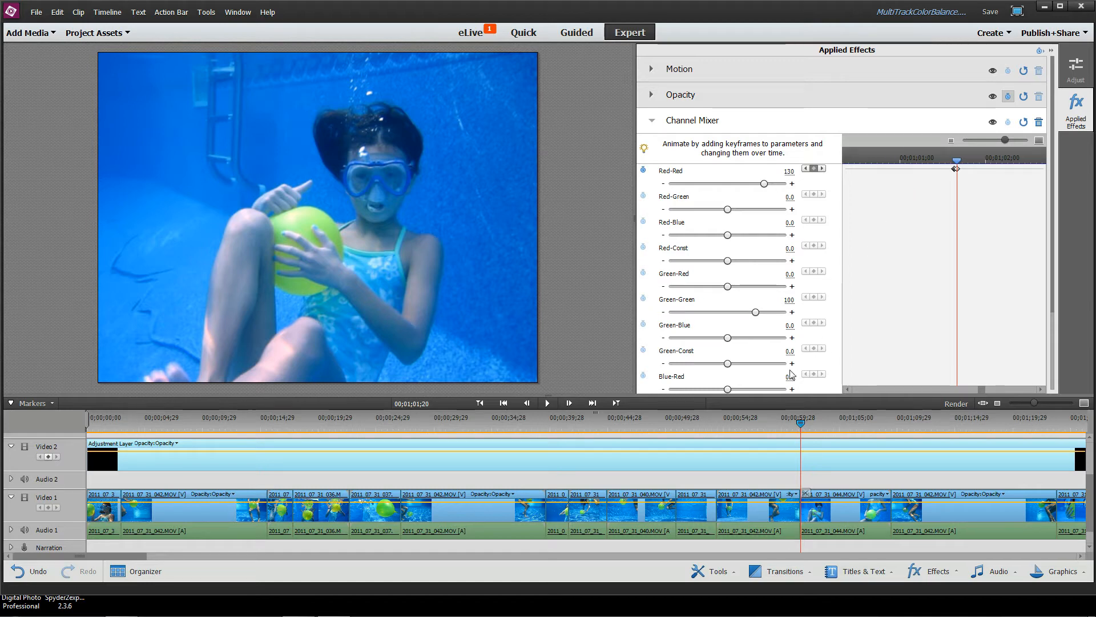
- Delete the Red-Red keyframe in the middle of clip 2011_07_31_044.MOV, at 00;01;05;22
click(1040, 389)
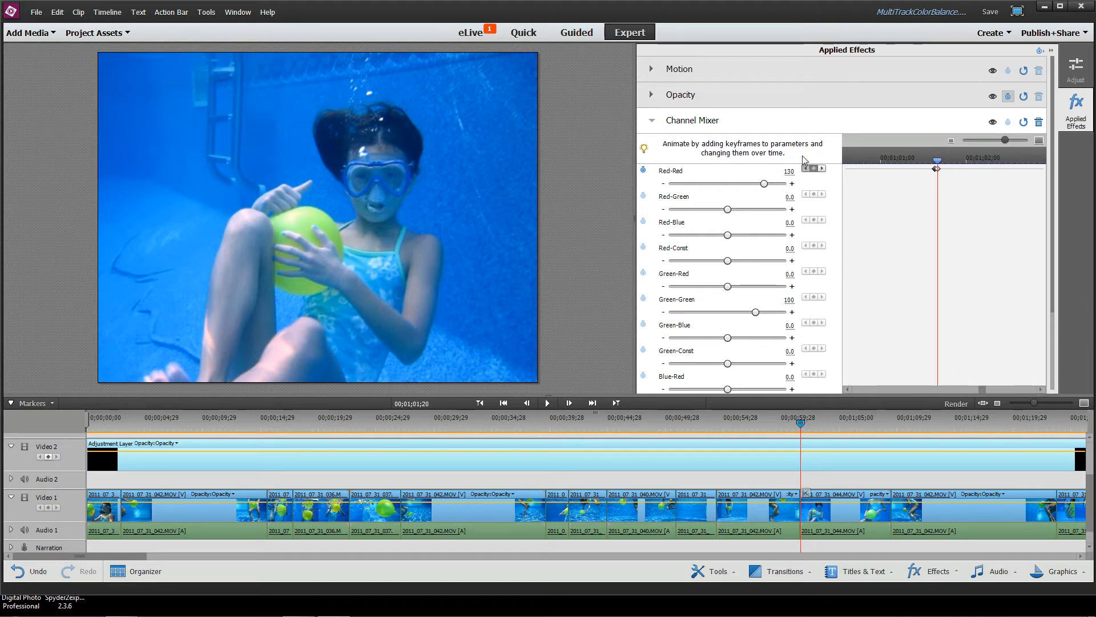
click(822, 169)
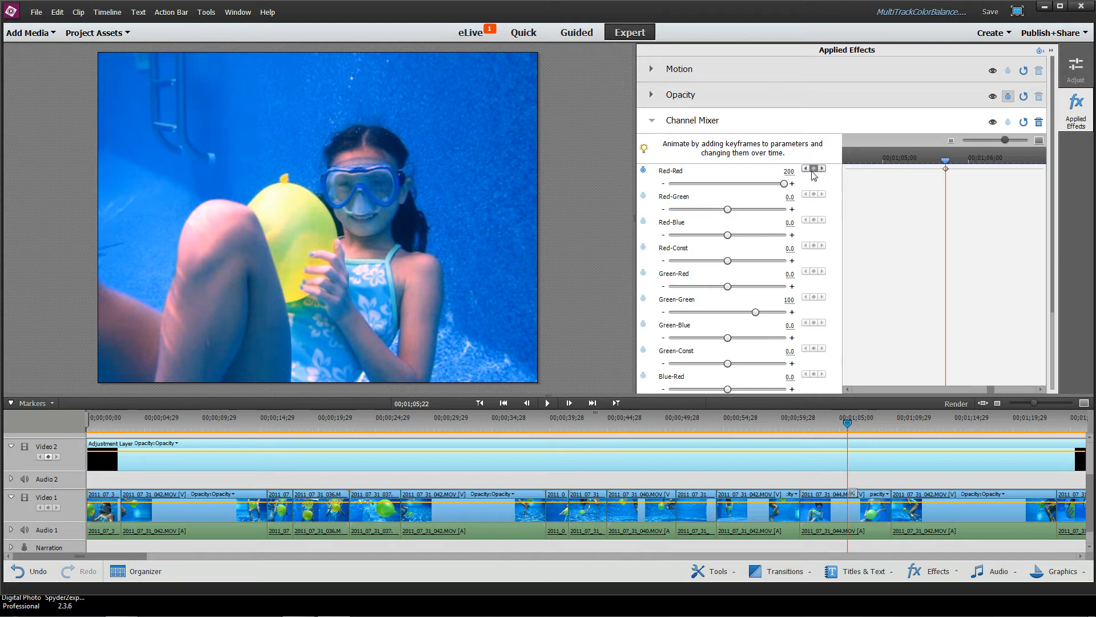
click(813, 169)
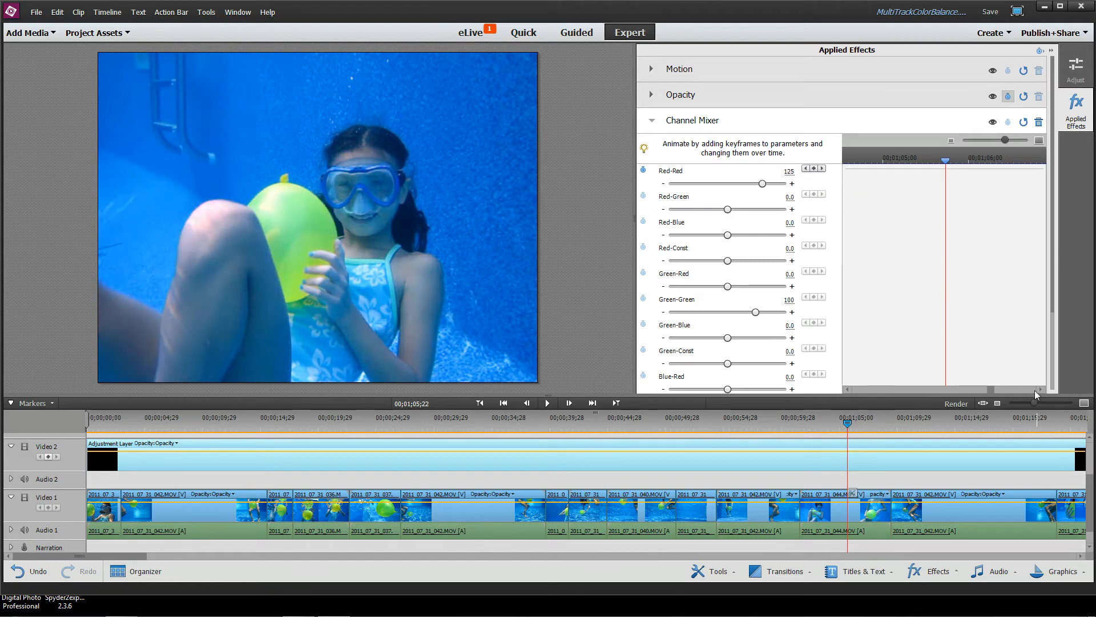
- Set Red-Red to 130 at 00;01;09;13, one frame before the last keyframe
click(822, 169)
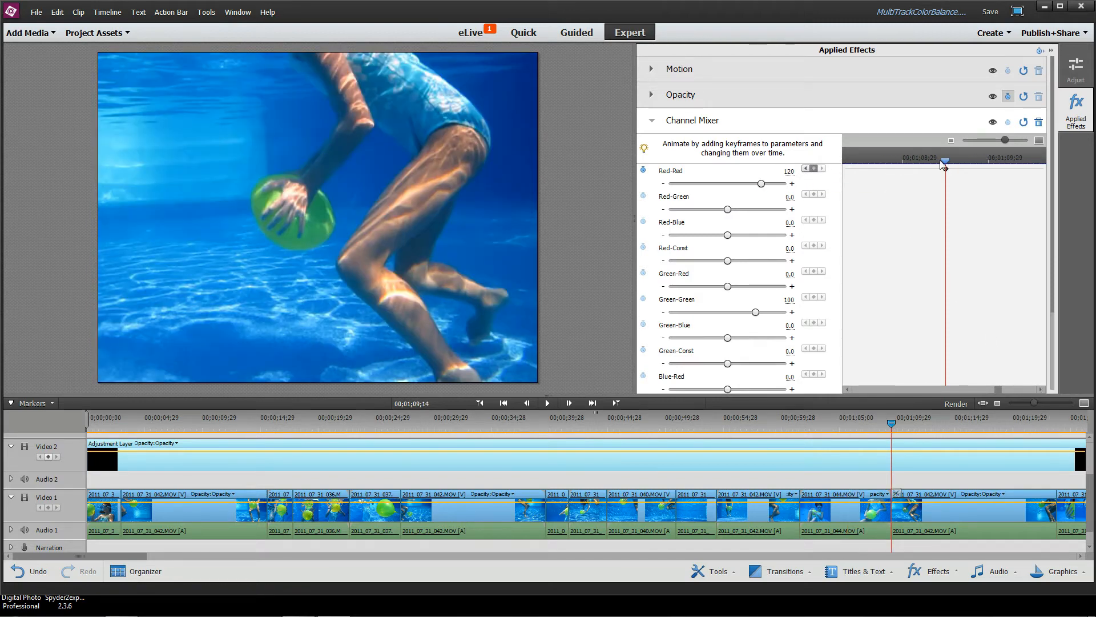
drag(945, 164, 942, 159)
click(780, 169)
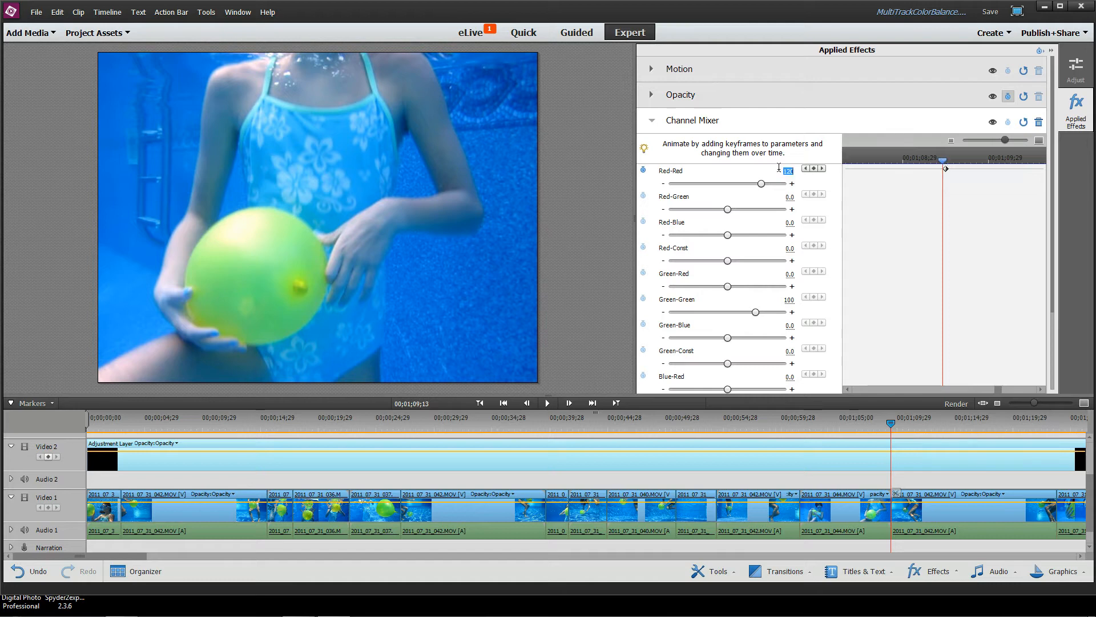
text(130)
key(Return)
- Preview the keyframed correction across clip 2011_07_31_044.MOV by scrubbing from about 00;01;00;10 to 00;01;11;13
drag(1006, 141, 996, 141)
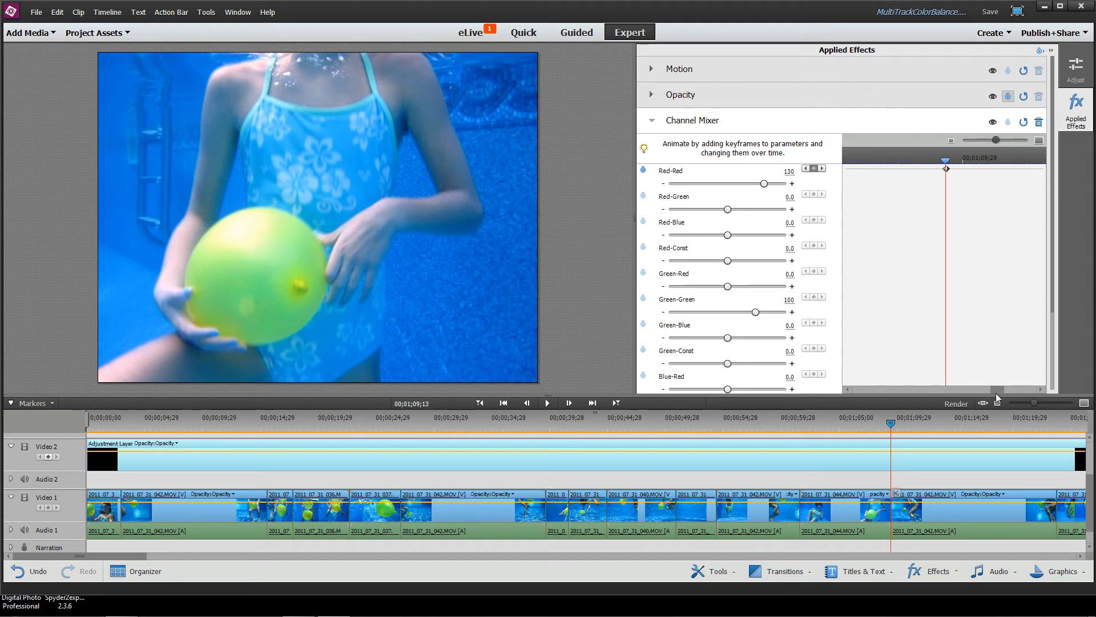
drag(995, 392, 975, 383)
click(873, 160)
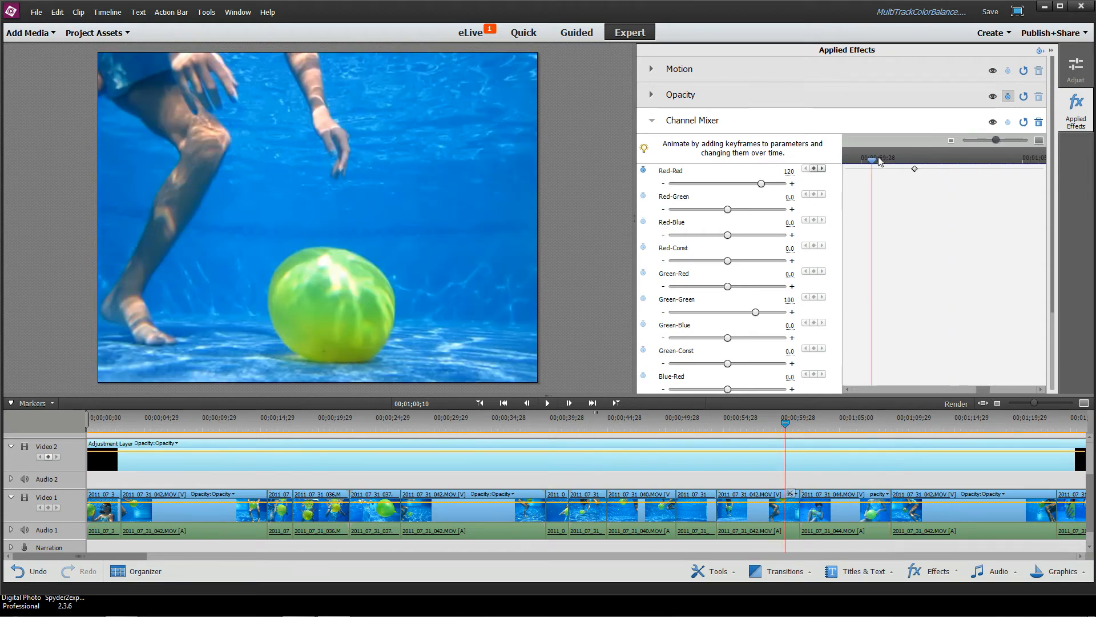
drag(874, 162, 933, 161)
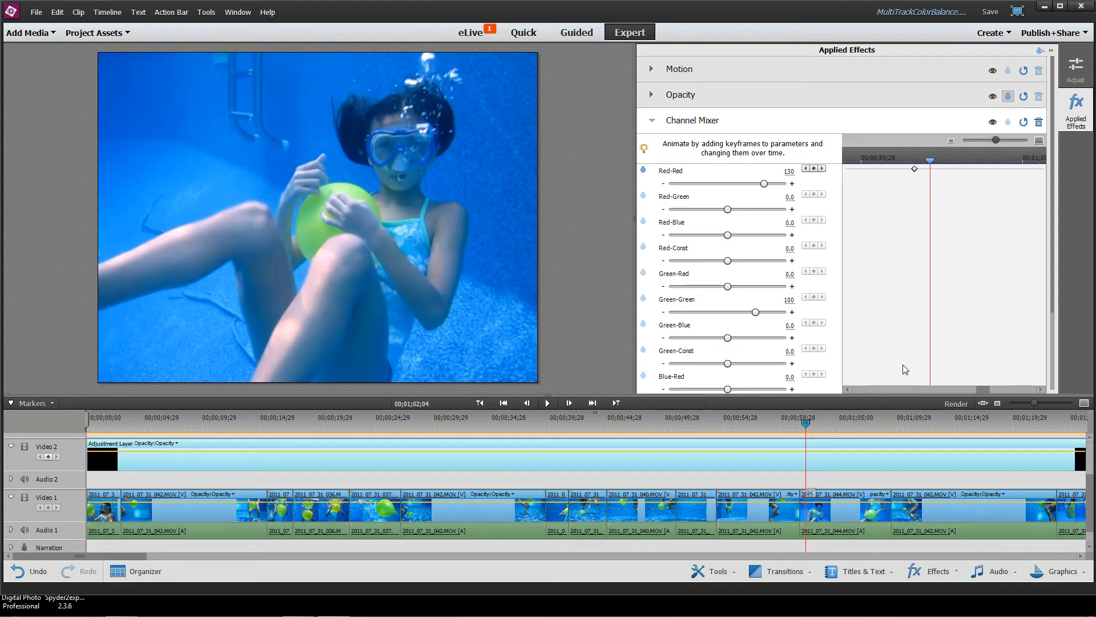
drag(986, 391, 991, 391)
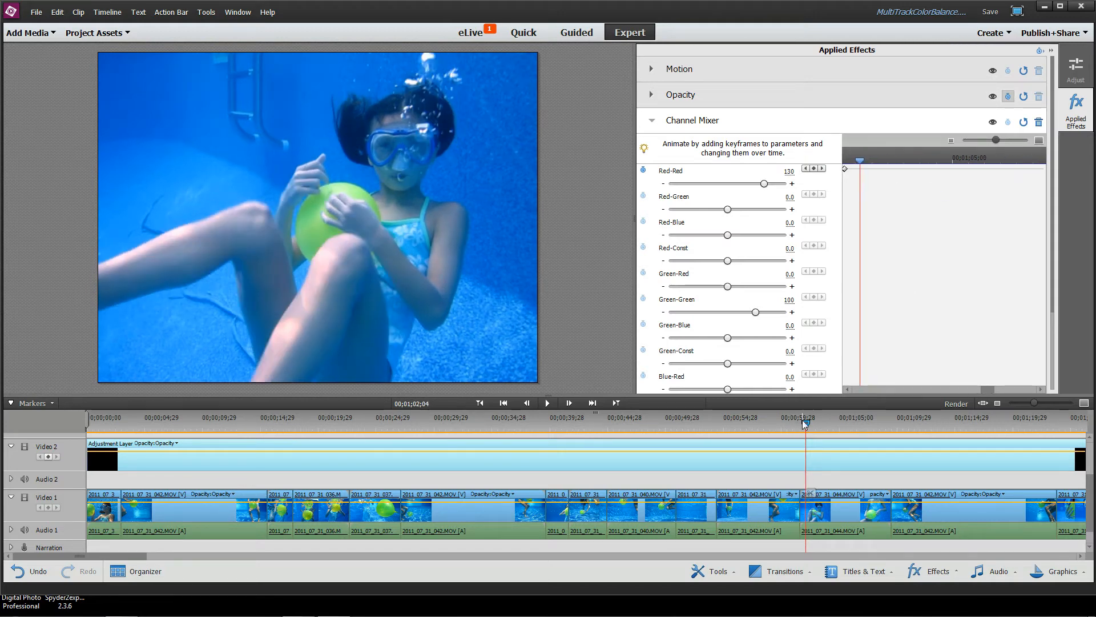
drag(803, 420, 893, 420)
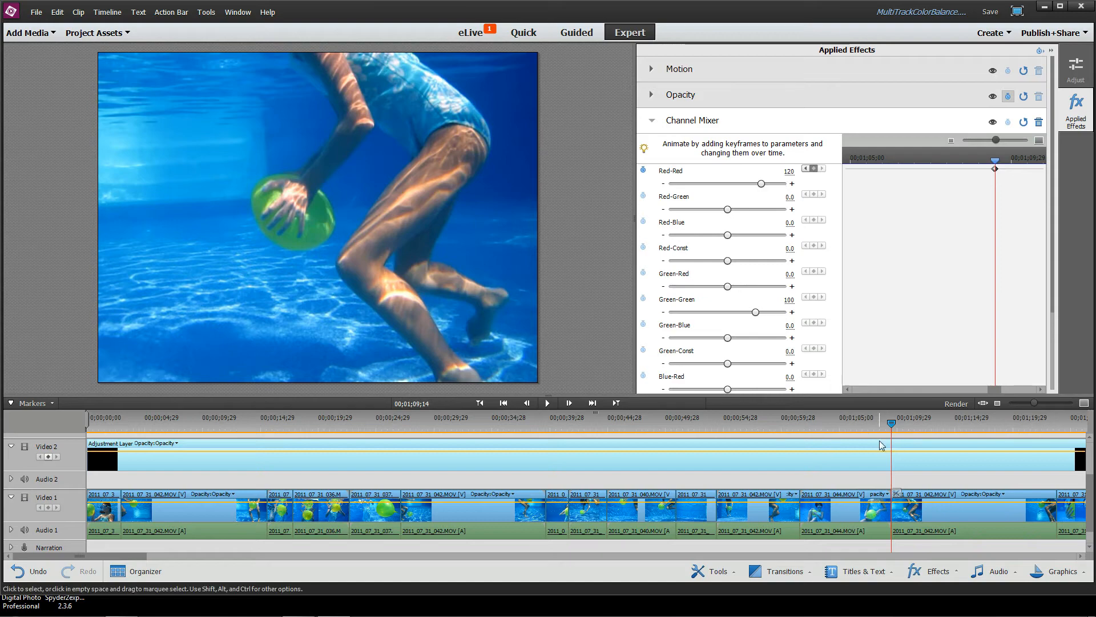
drag(890, 426, 913, 424)
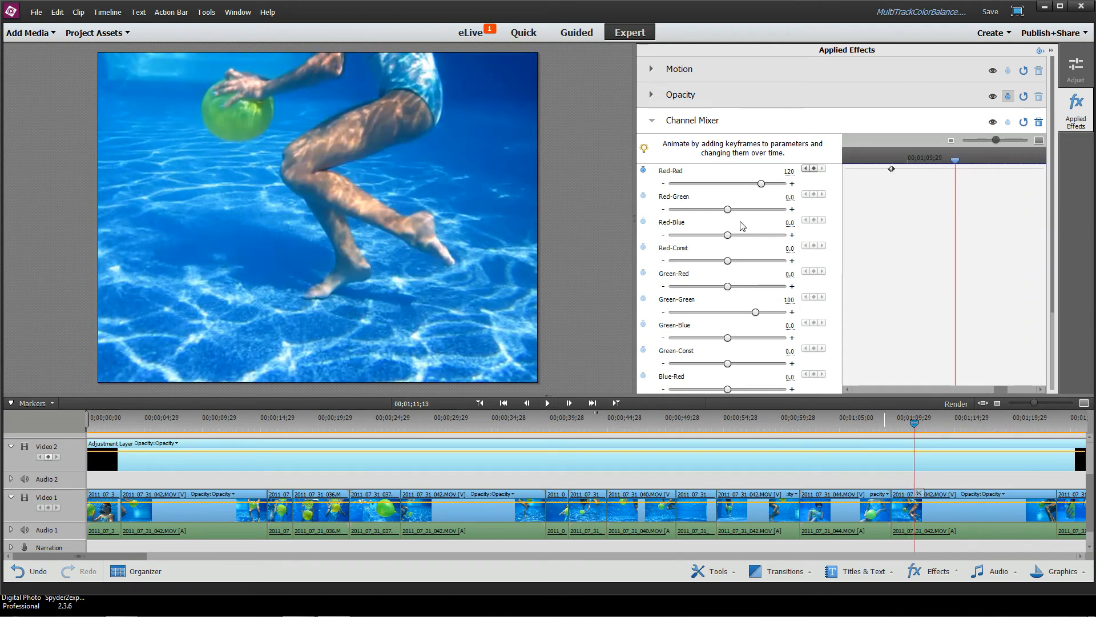
- Collapse the Channel Mixer settings and apply the Image Control effect to the adjustment layer
click(652, 121)
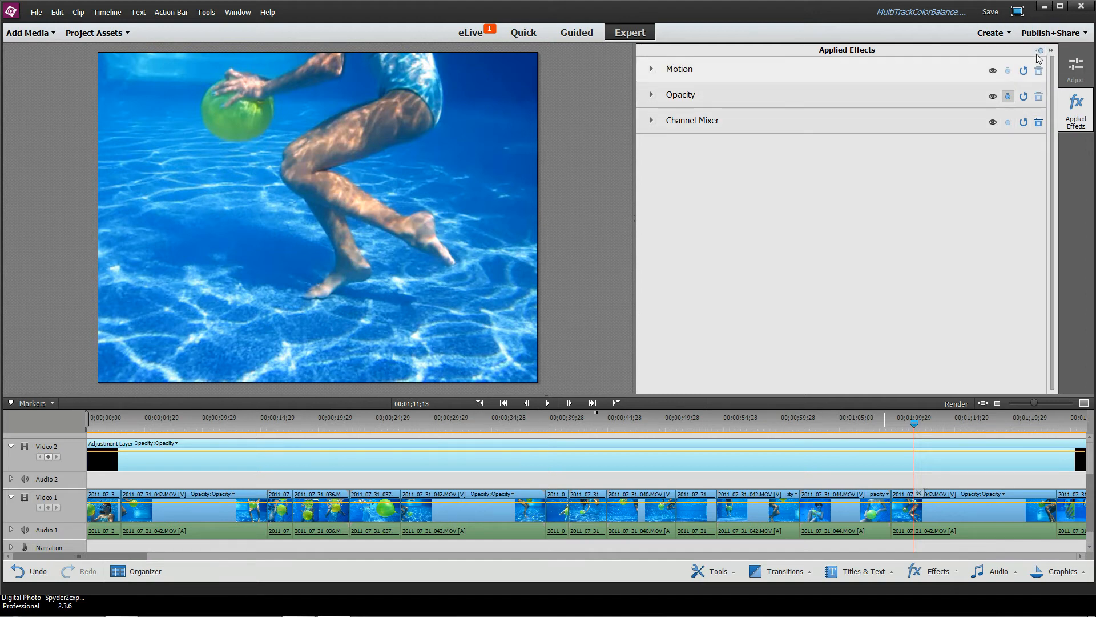
click(1051, 51)
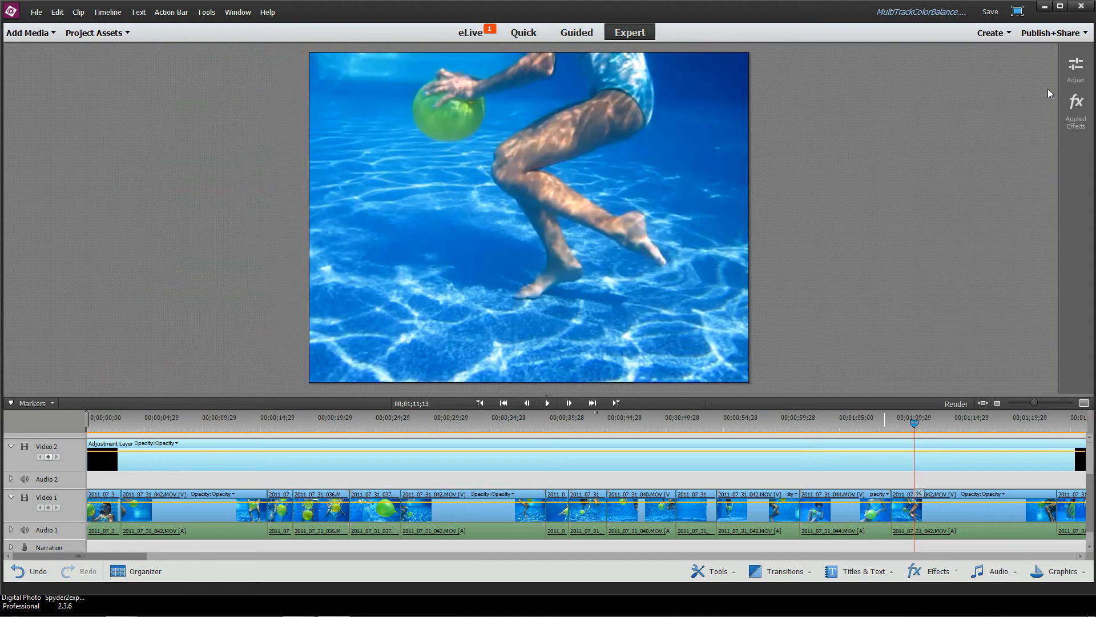
click(942, 576)
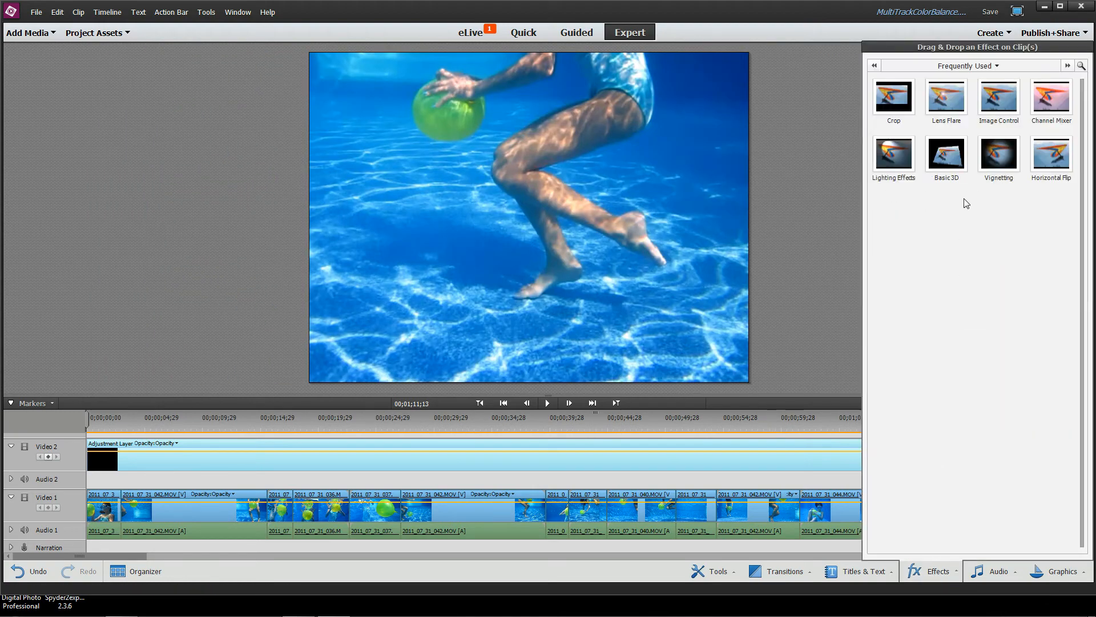
drag(998, 98, 488, 462)
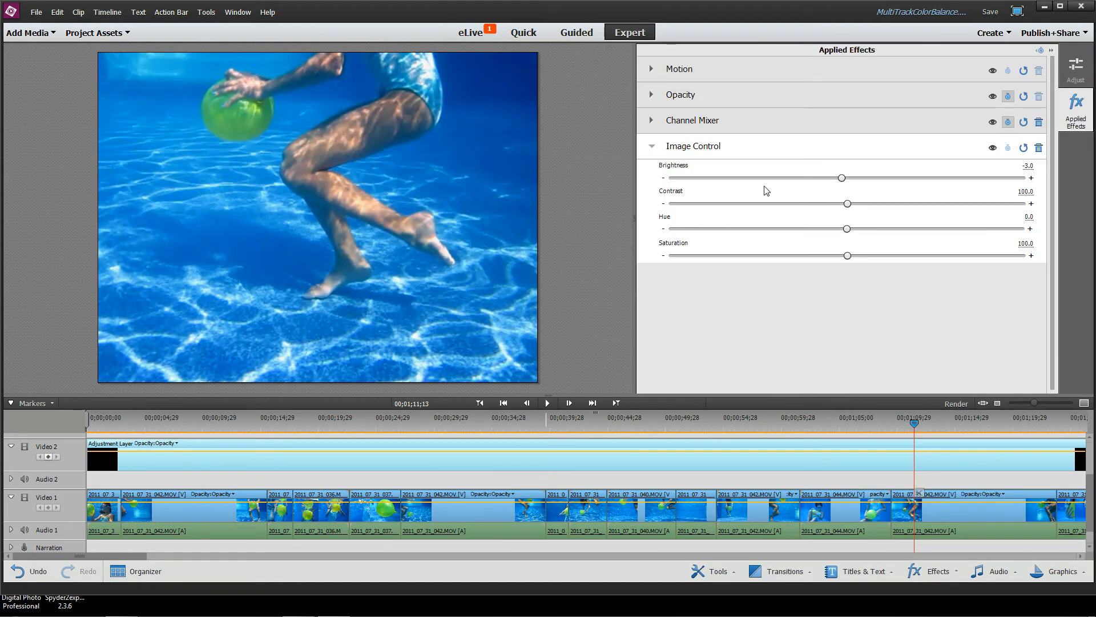
- Set Image Control to brightness -4.4, contrast 104.7 and saturation 133.7, then preview other clips up to about 00;00;48;27
drag(913, 426, 220, 437)
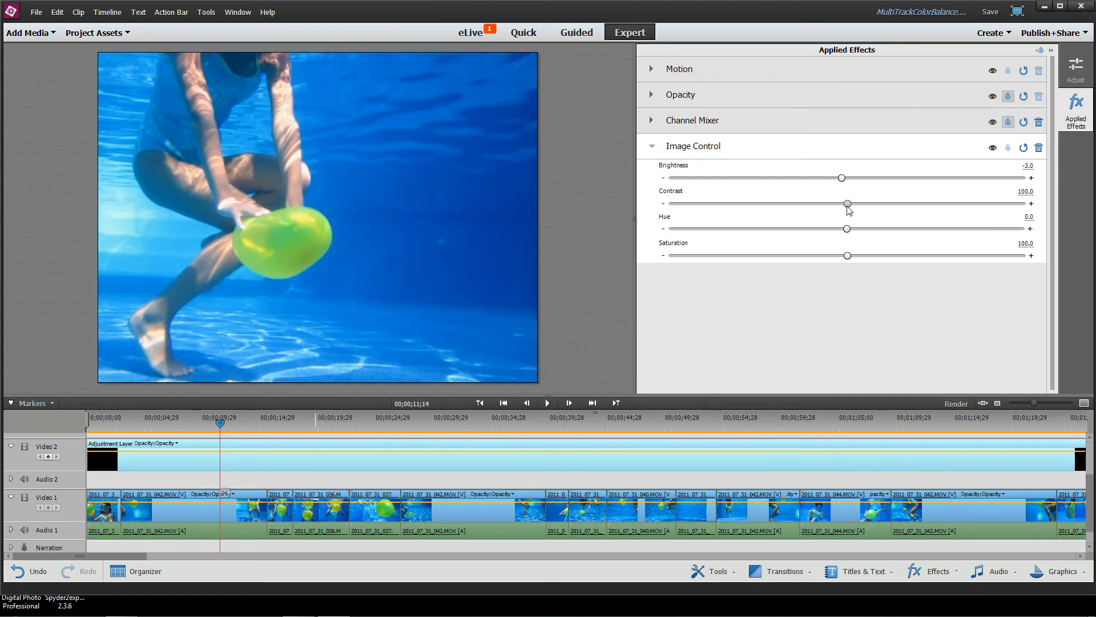
drag(855, 208, 841, 181)
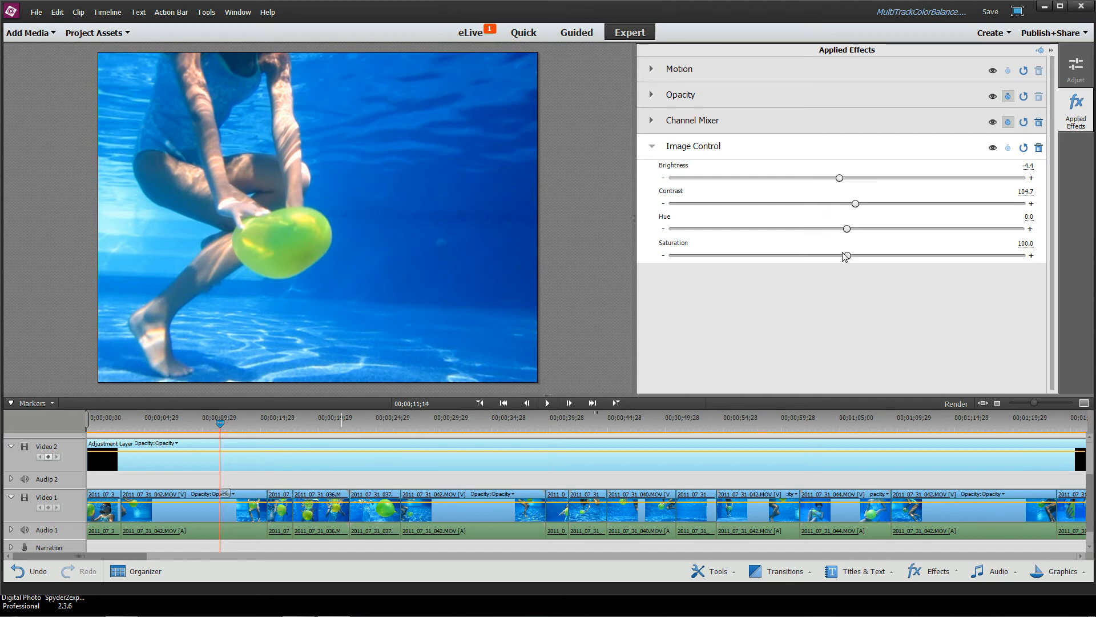
drag(848, 257, 860, 260)
drag(215, 420, 165, 422)
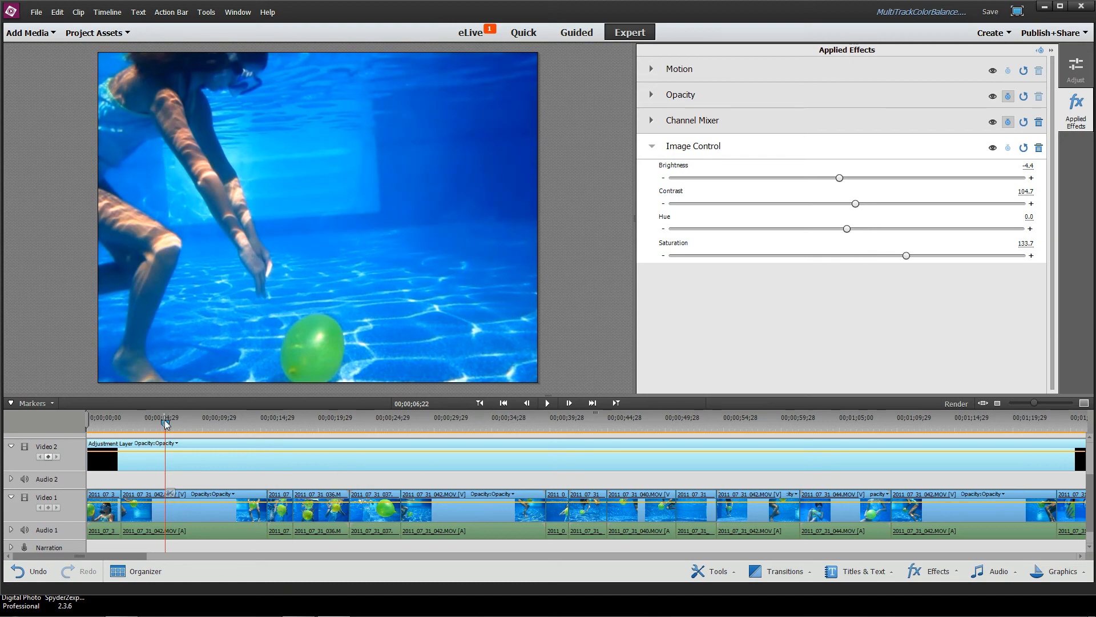
drag(165, 421, 653, 422)
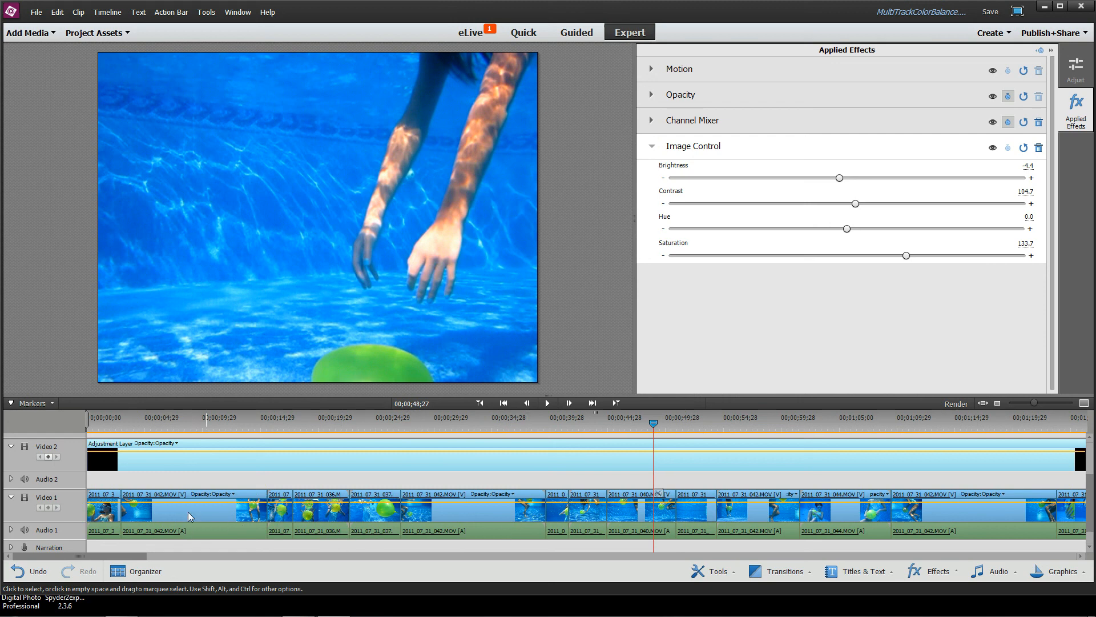
- Examine the applied effects of the individual Video 1 clips beneath the adjustment layer, one after another
click(216, 517)
click(278, 520)
click(320, 519)
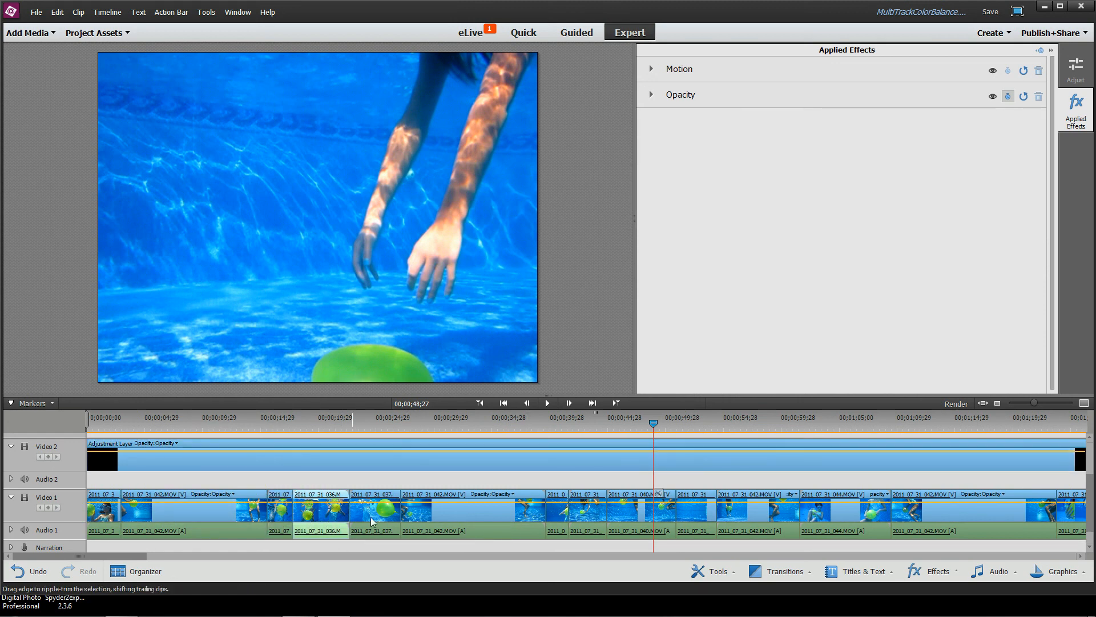
click(374, 519)
click(447, 518)
click(558, 531)
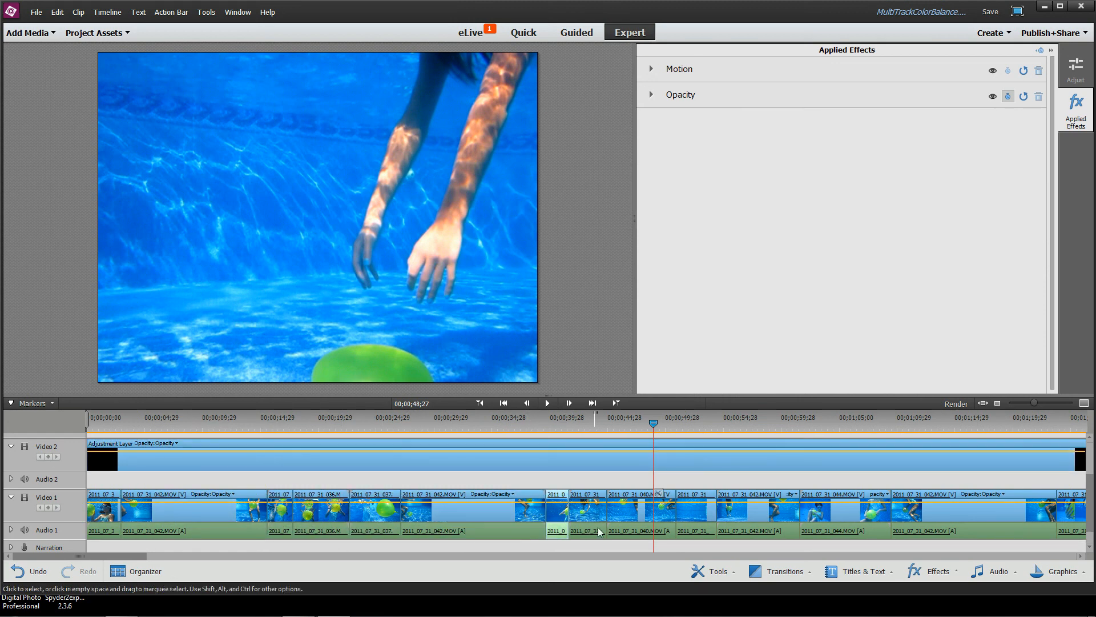
click(599, 531)
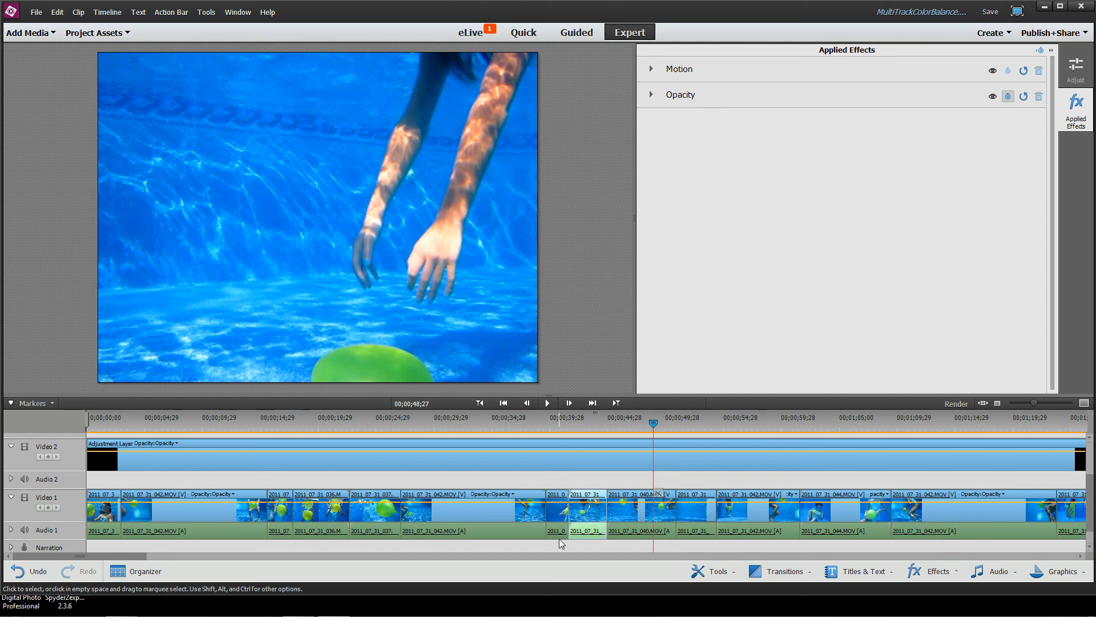